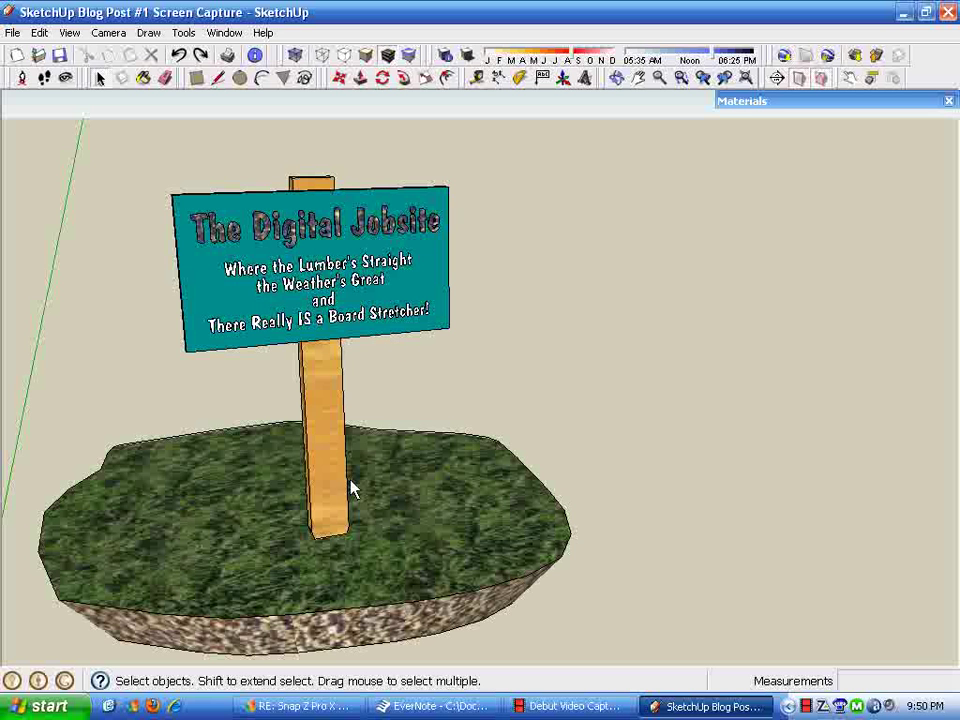
Hide the Digital Jobsite sign group together with its sod base
click(322, 302)
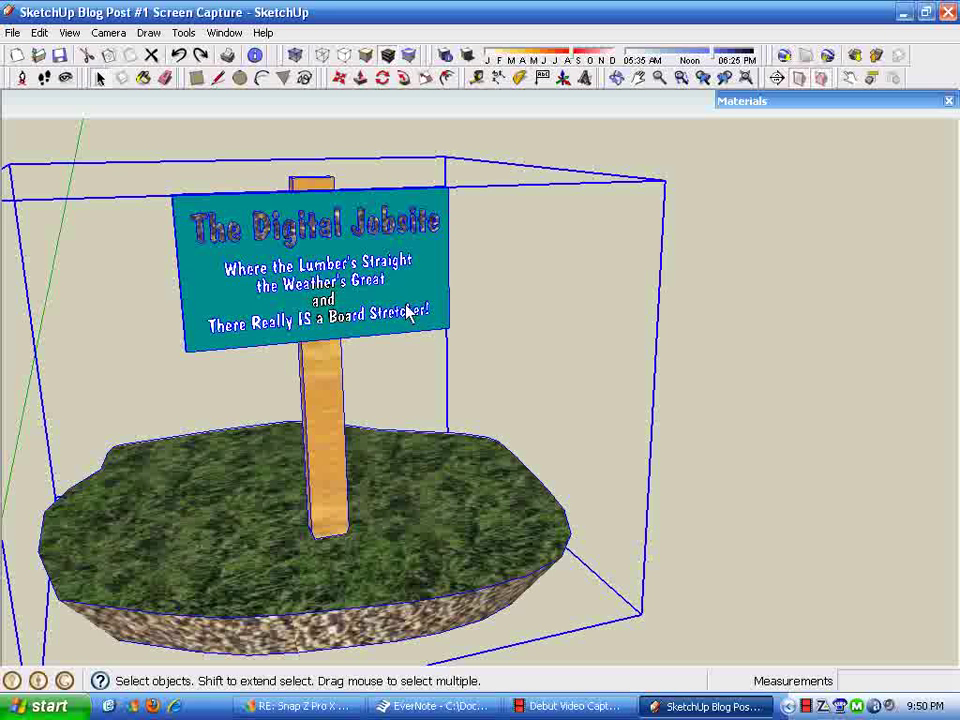
right_click(352, 292)
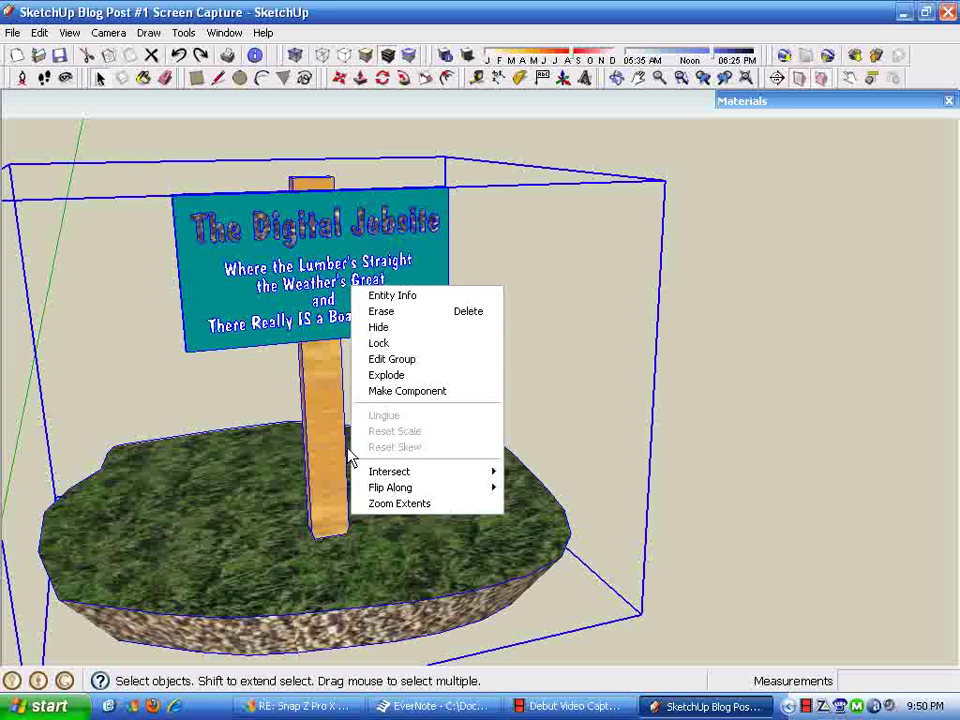
click(384, 328)
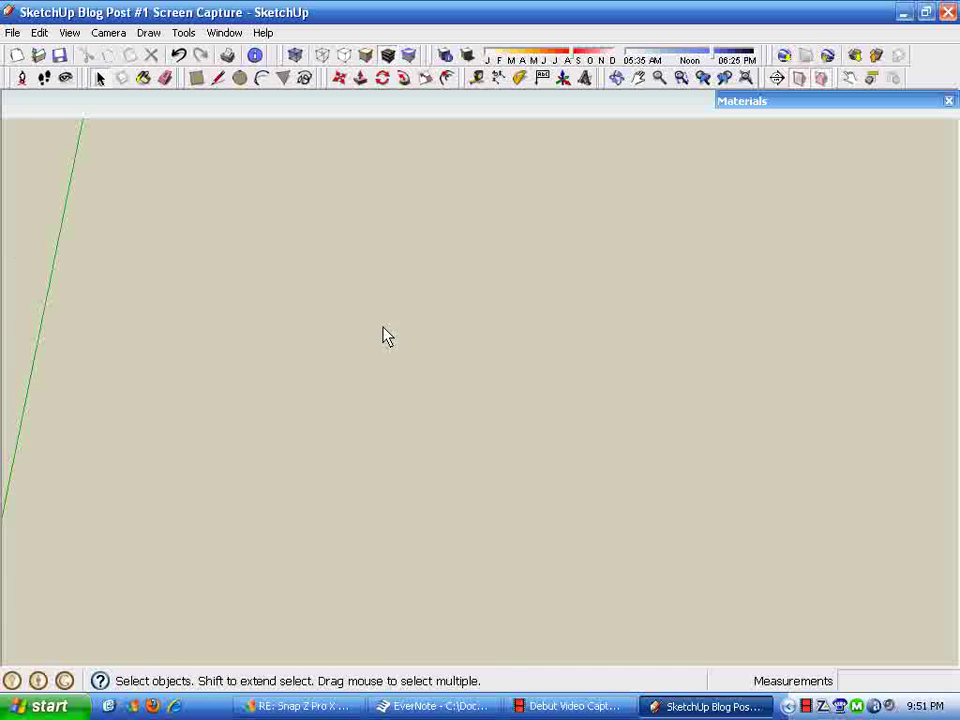
Draw a 1.5-inch vertical edge up the blue axis from the ground origin
click(220, 84)
scroll(414, 392, down, 5)
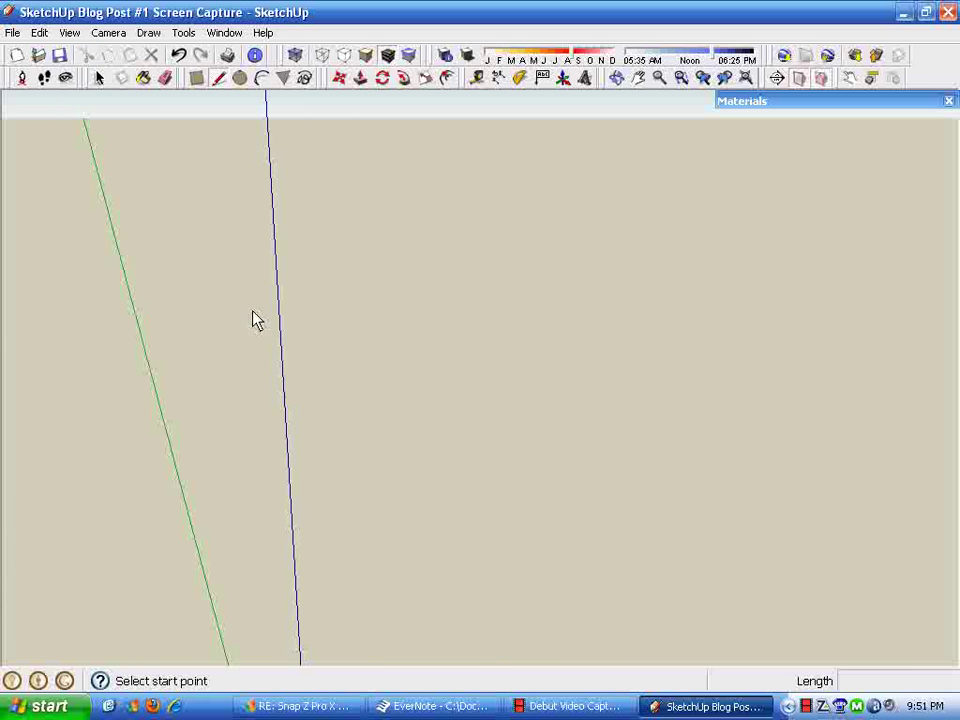
middle_drag(490, 463, 350, 490)
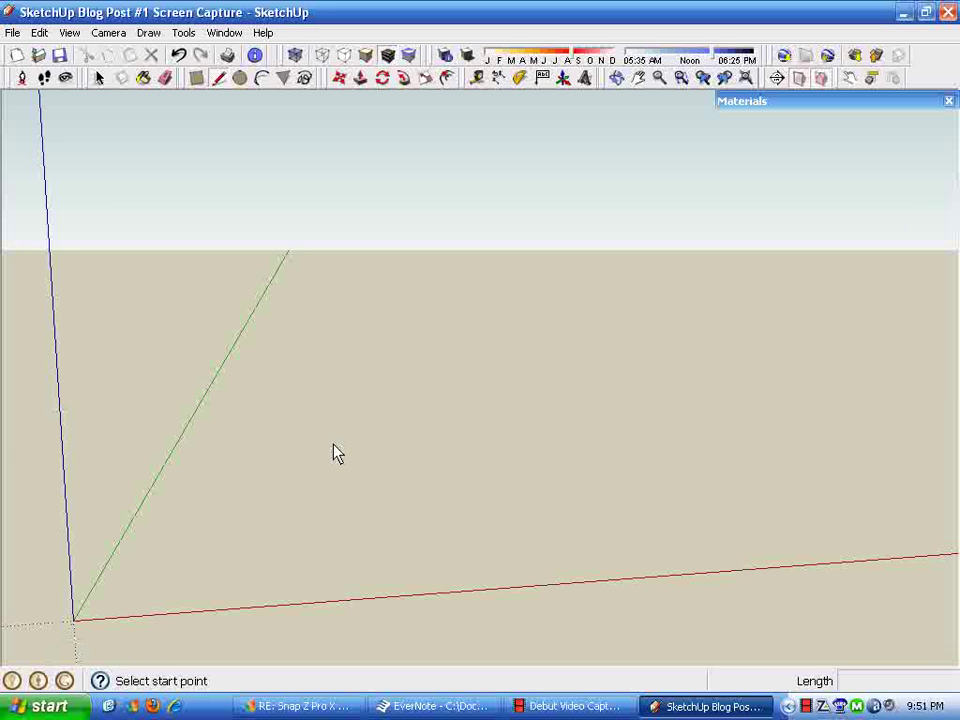
click(272, 536)
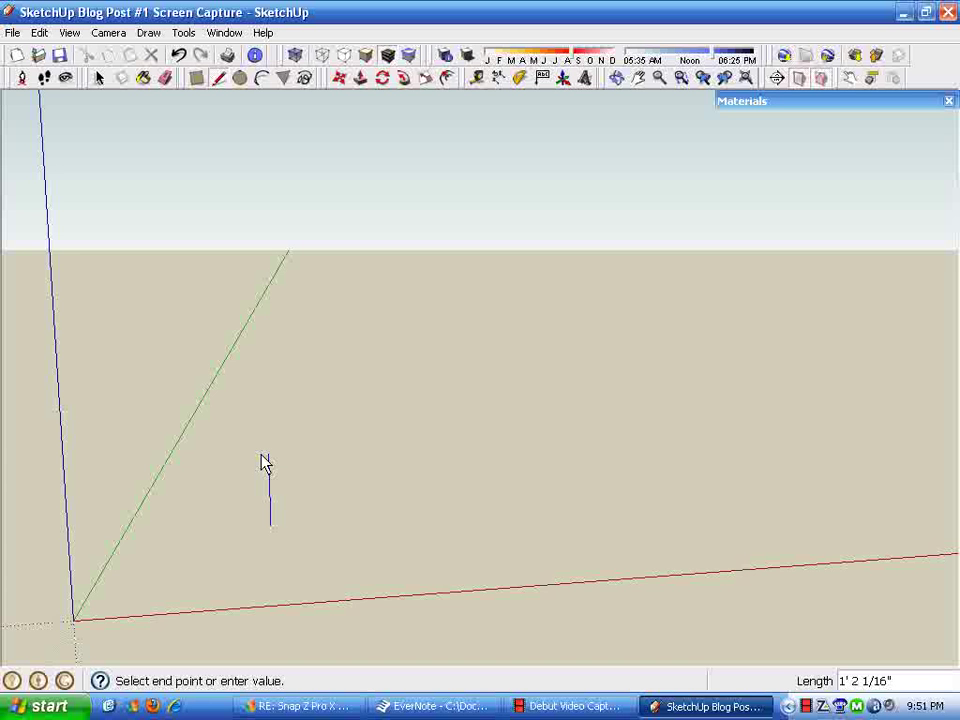
text(11 7/8)
key(Return)
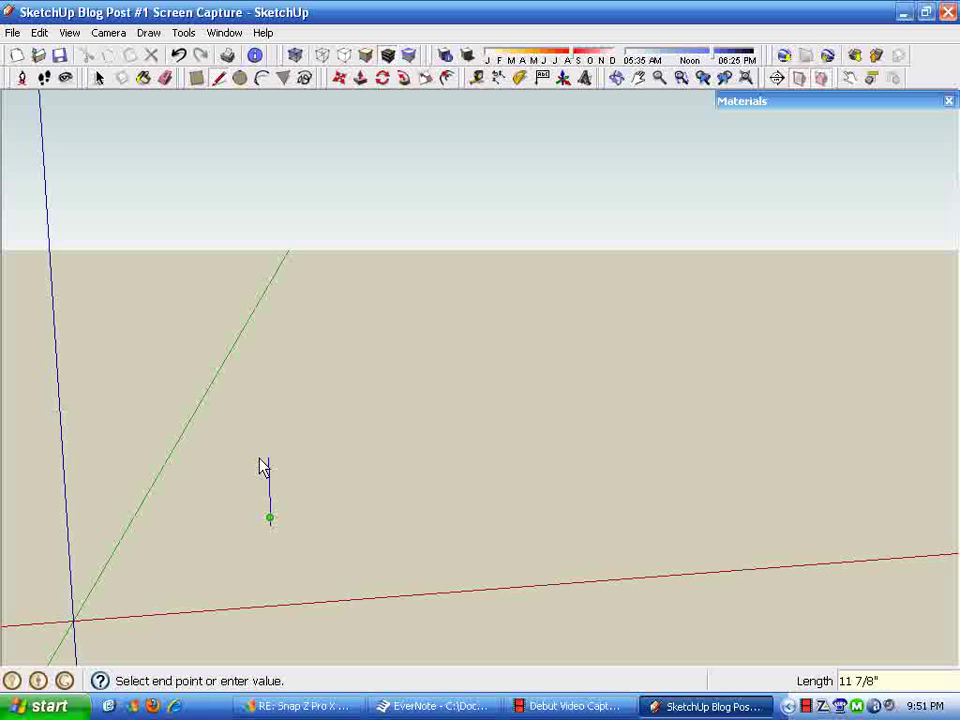
Draw the 3.5-inch edge along the red axis and close the rectangle into a face
scroll(256, 505, up, 3)
scroll(120, 435, up, 2)
scroll(111, 429, down, 1)
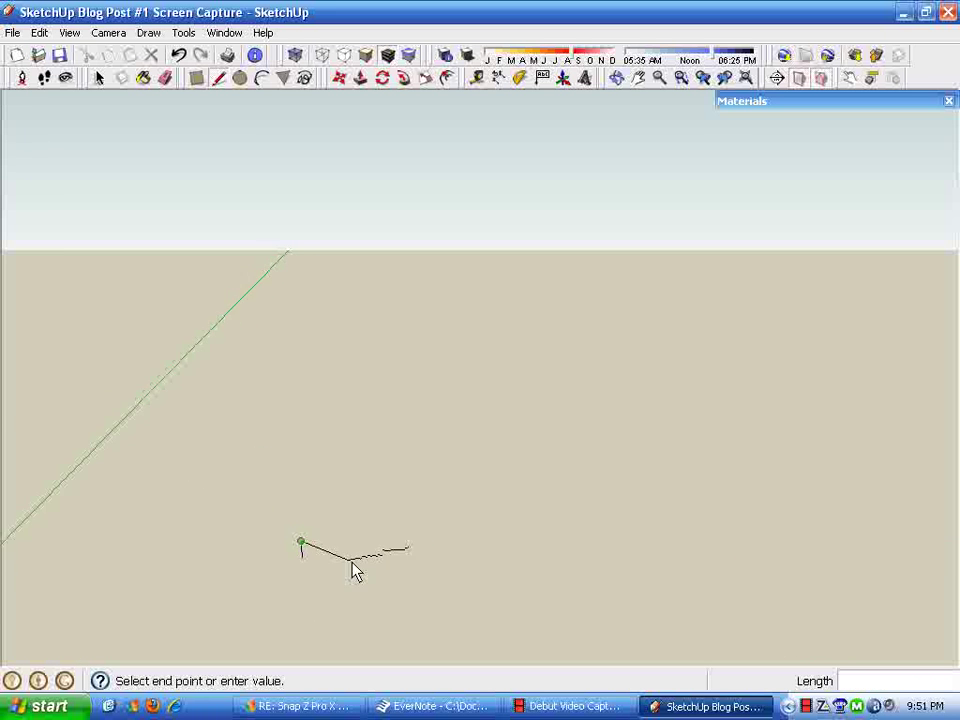
scroll(352, 569, up, 2)
scroll(340, 558, up, 3)
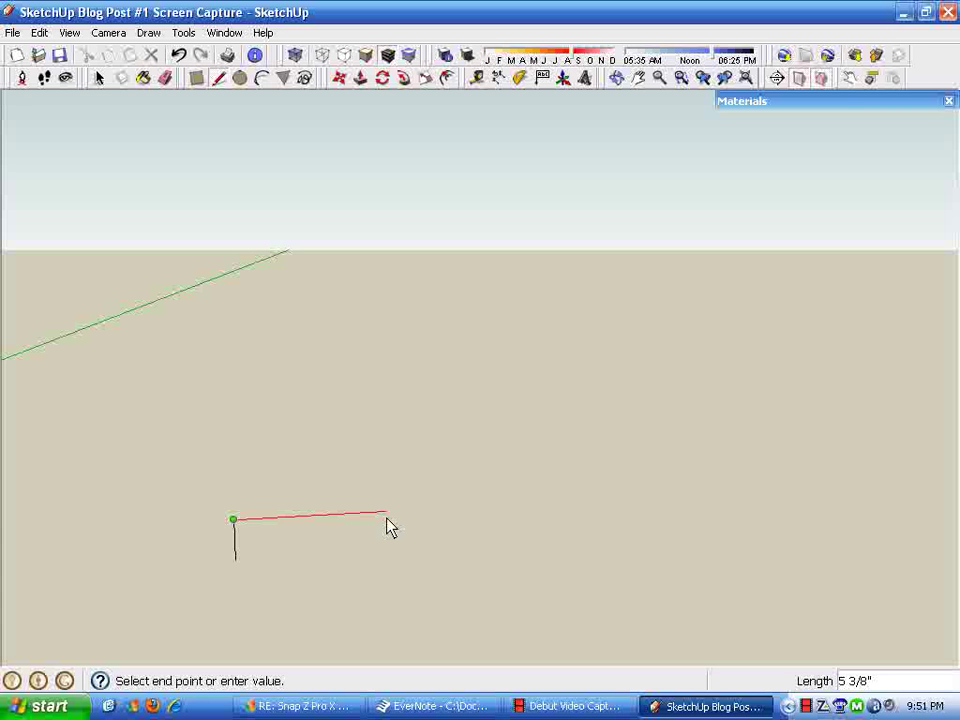
text(3.5)
key(Return)
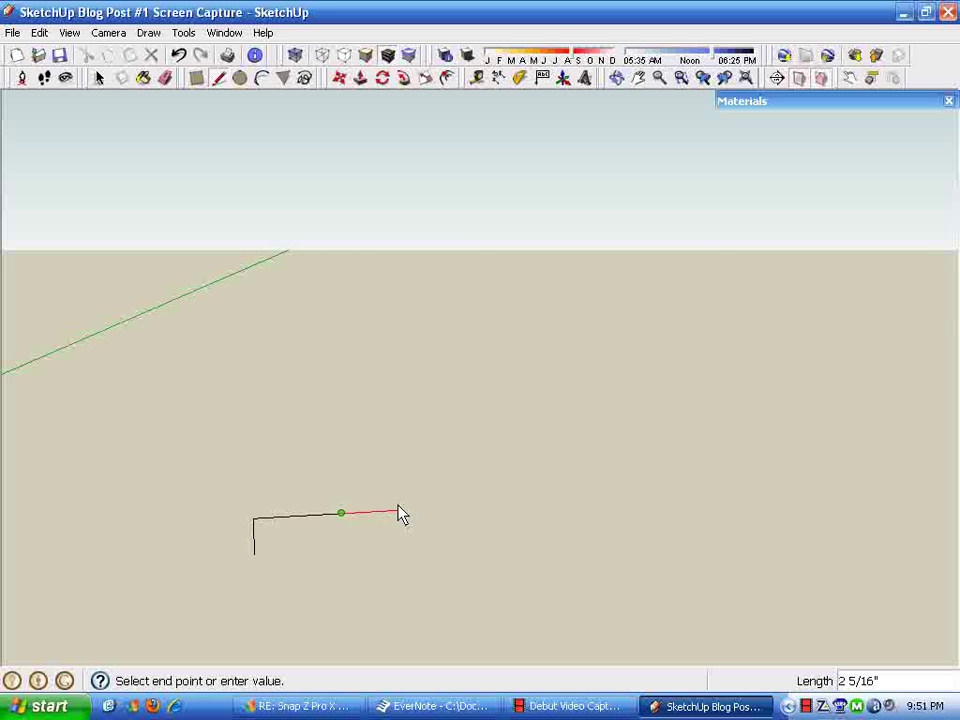
mouse_move(401, 516)
middle_down()
mouse_move(360, 553)
mouse_move(366, 562)
mouse_move(349, 566)
mouse_move(366, 549)
middle_up()
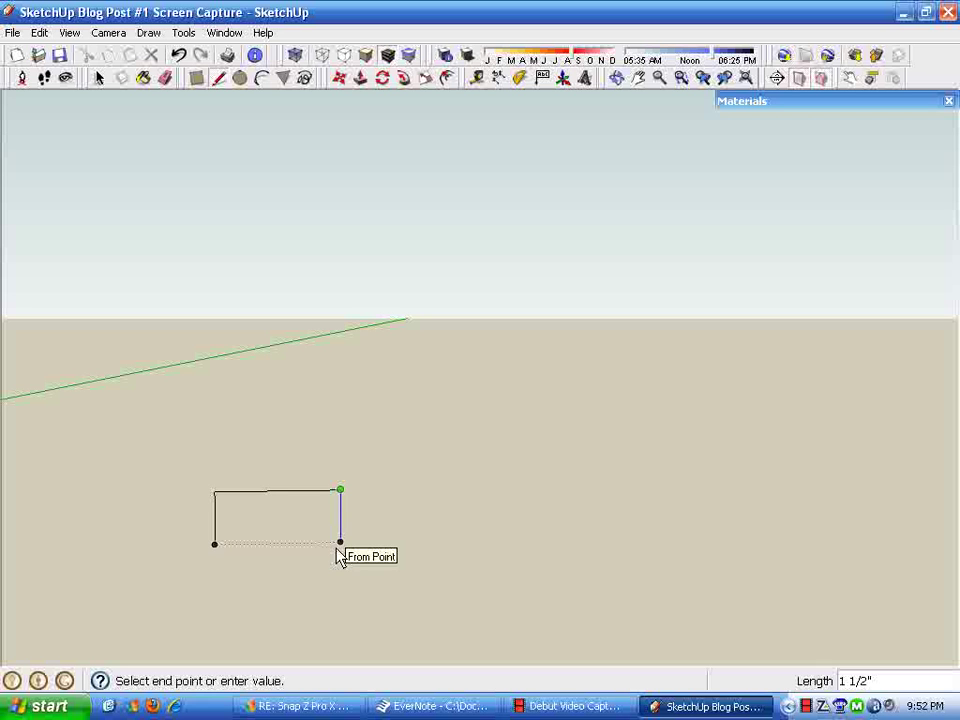
click(340, 543)
click(214, 544)
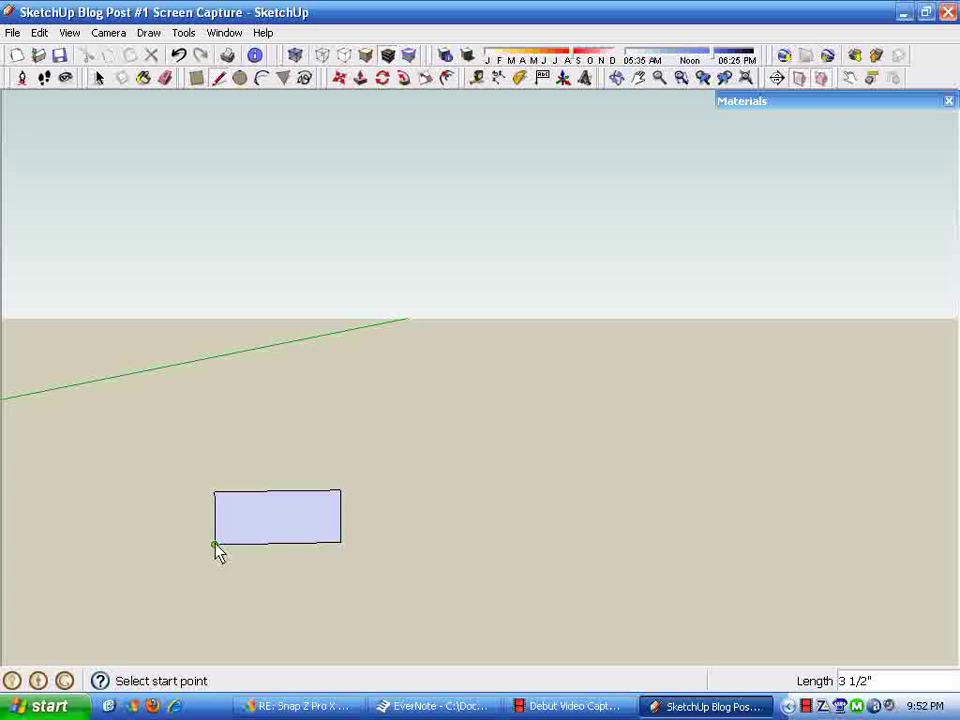
Push/Pull the 1.5 x 3.5 inch face out 10 feet into a full-length board
middle_drag(343, 525, 312, 563)
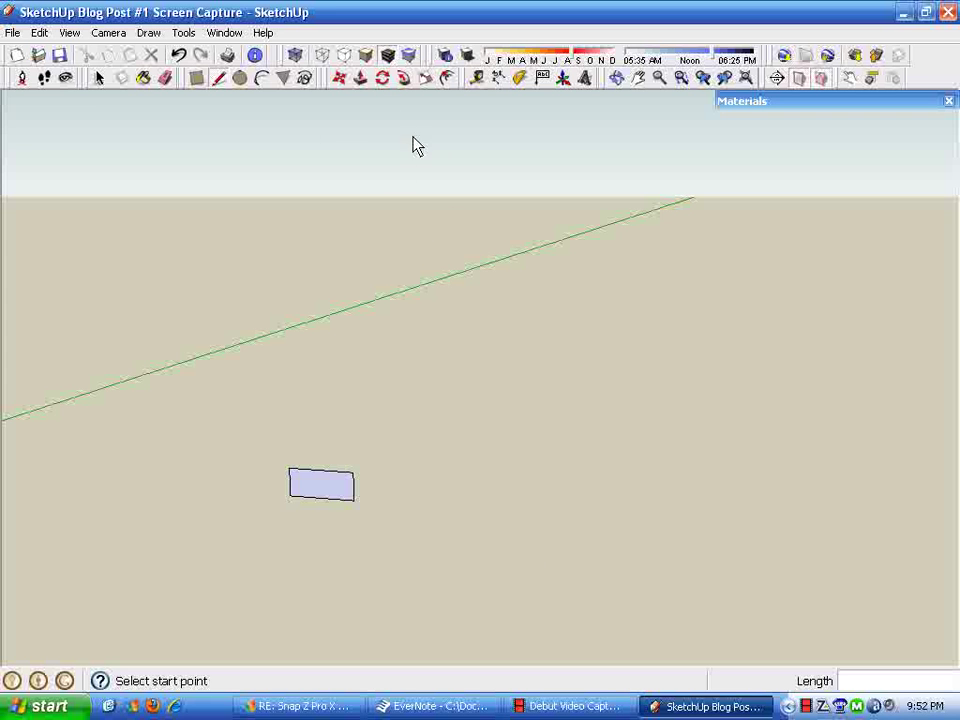
click(360, 80)
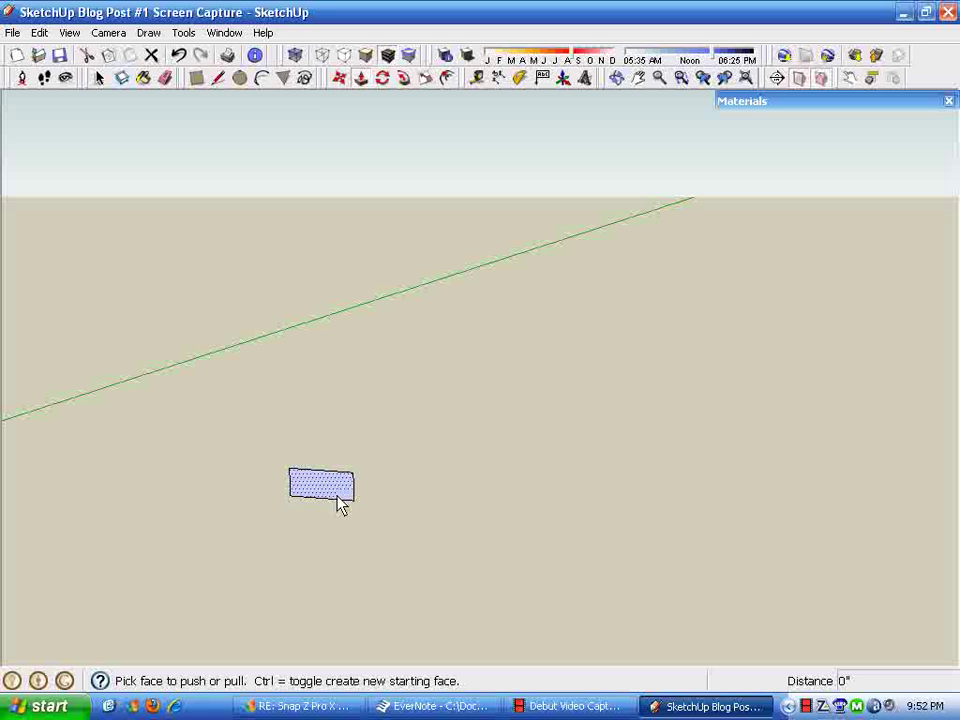
drag(336, 499, 573, 337)
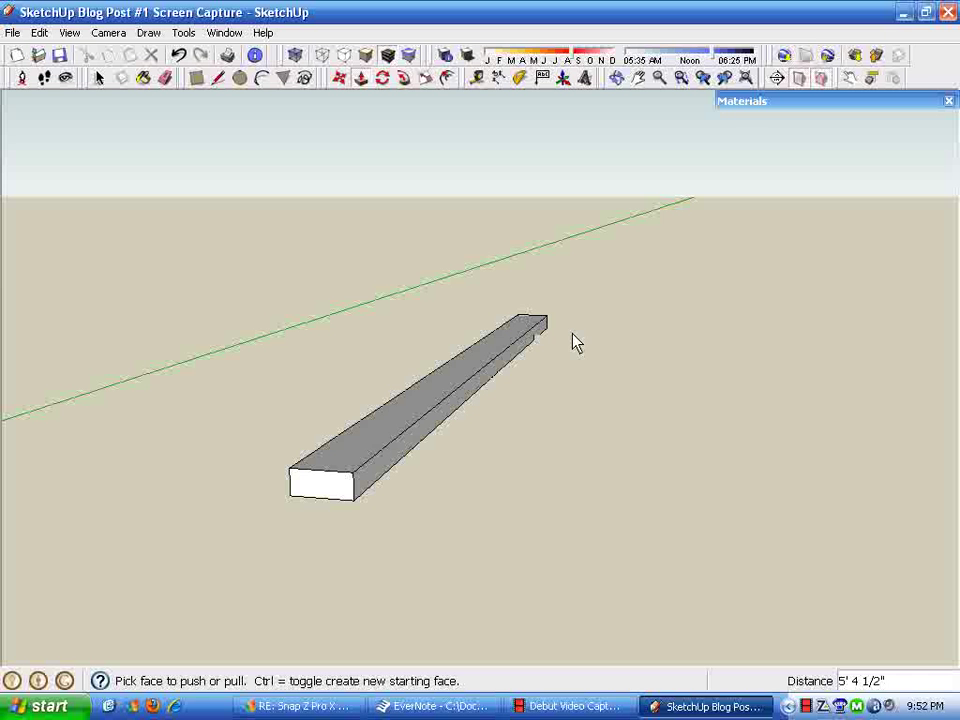
text(10)
key(Return)
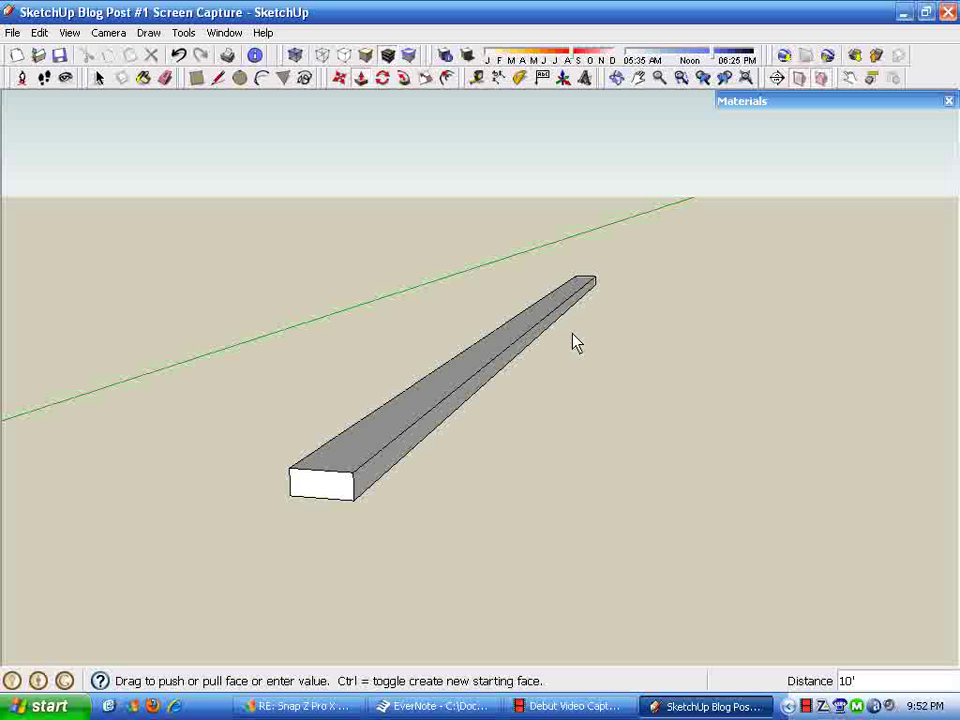
scroll(560, 408, down, 2)
middle_drag(560, 408, 540, 525)
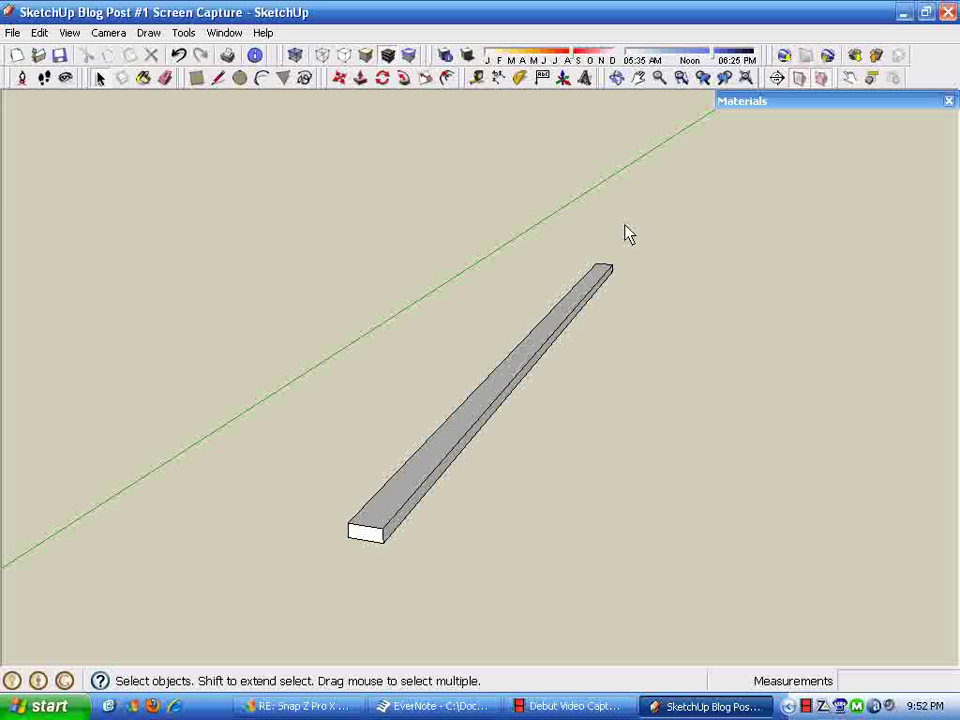
Select the whole board and make it component 2x4x10, replacing the existing definition
middle_drag(350, 228, 545, 419)
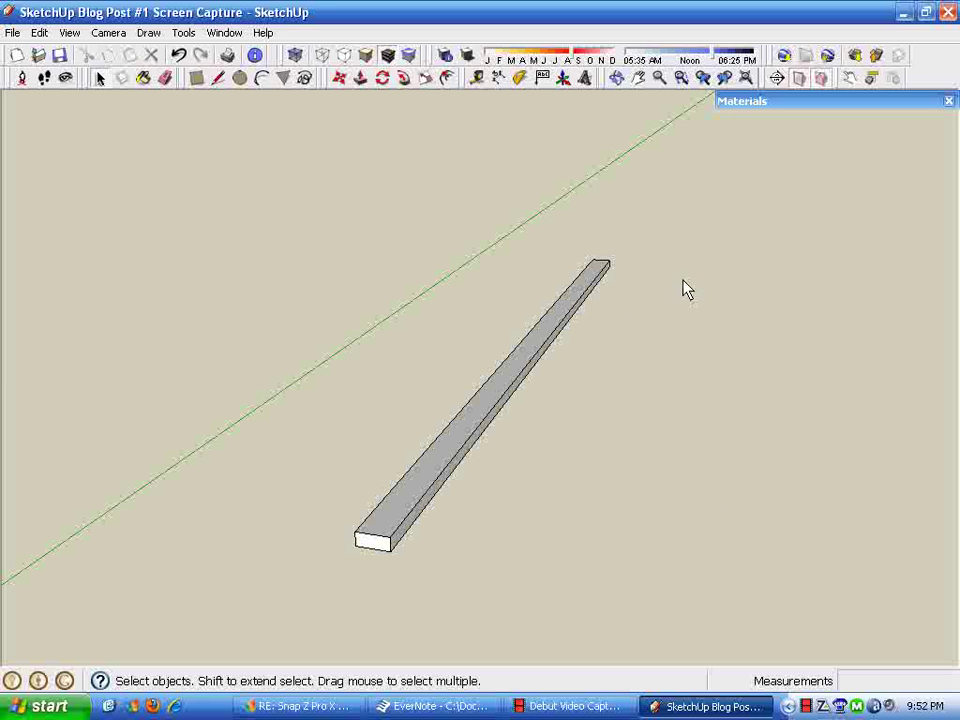
triple_click(521, 368)
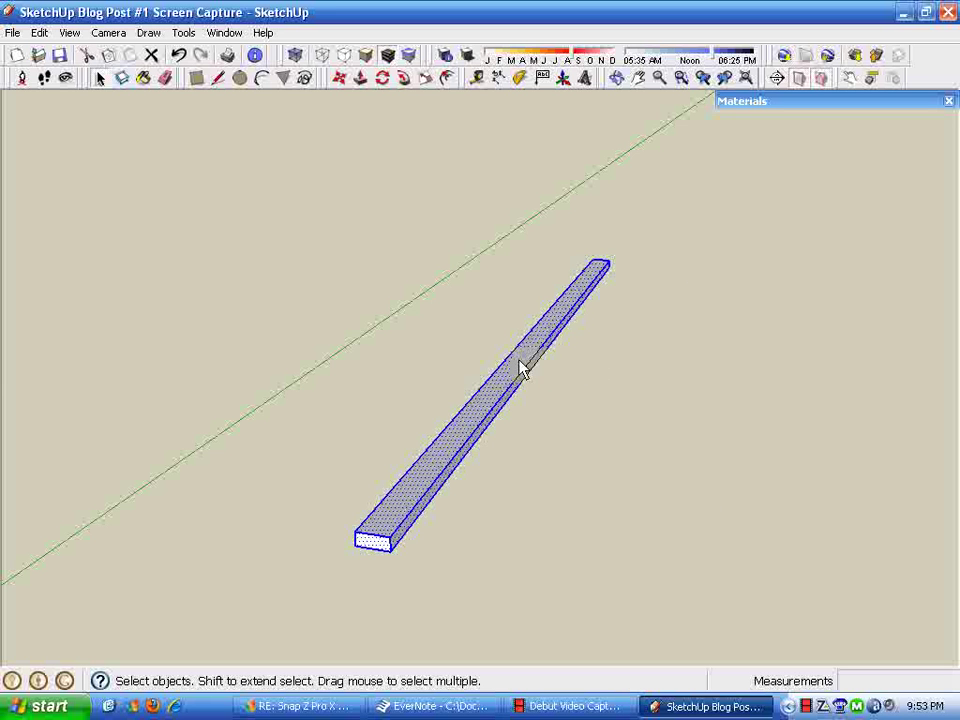
right_click(476, 421)
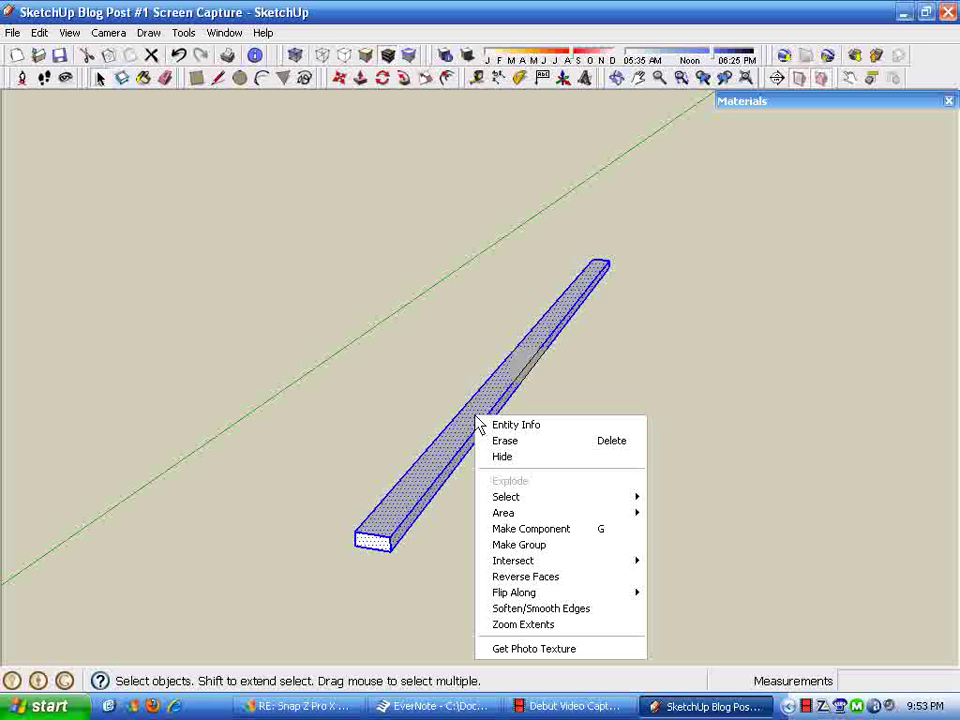
click(540, 530)
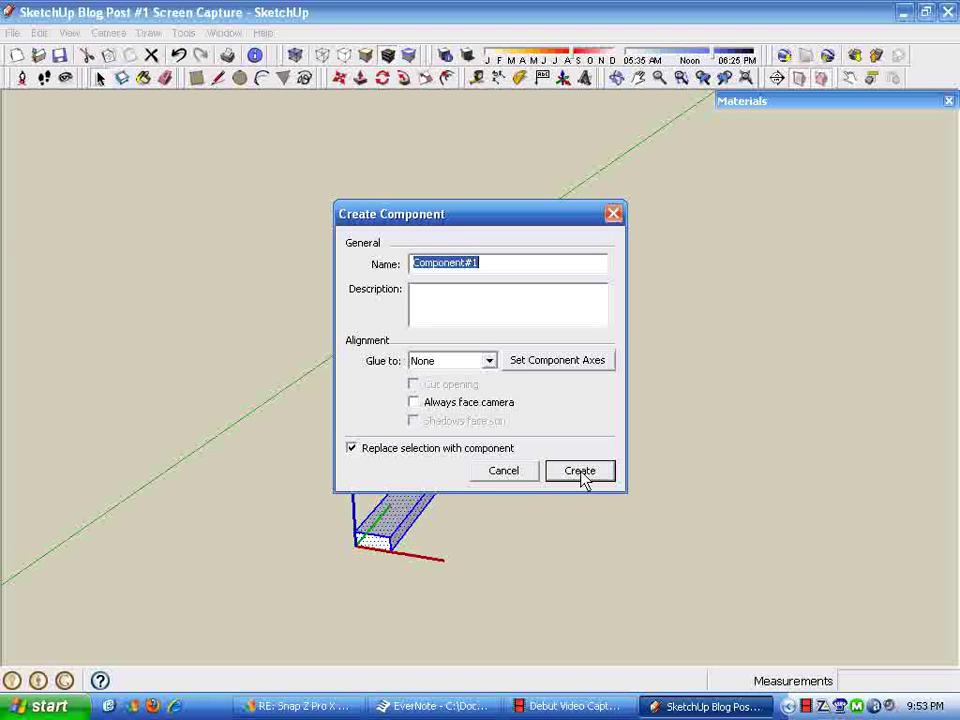
text(2x)
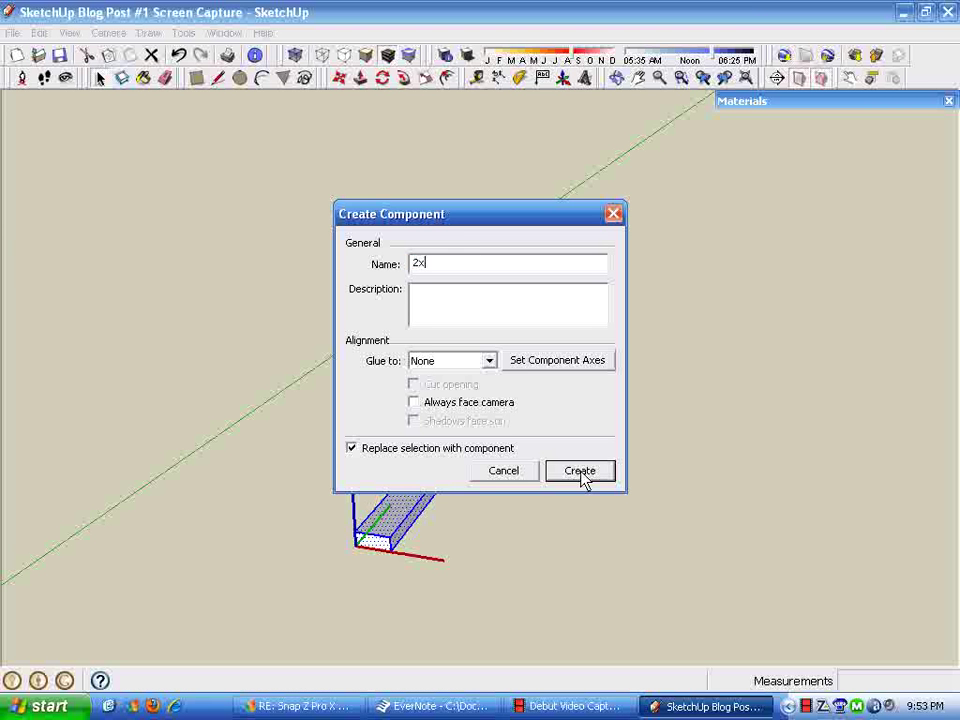
text(4x10)
click(570, 476)
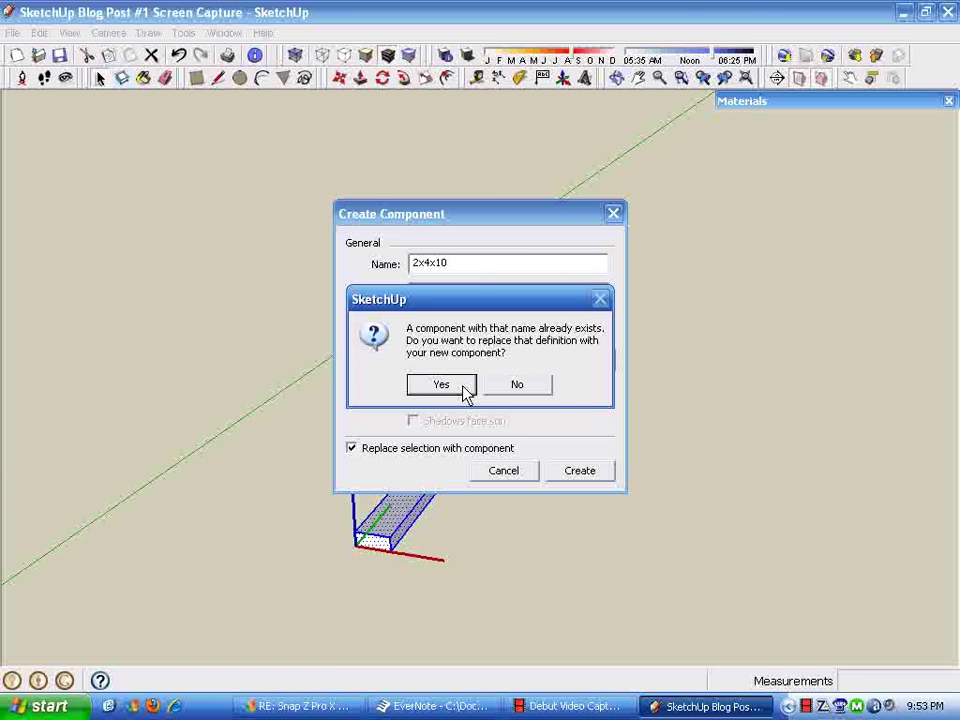
click(465, 392)
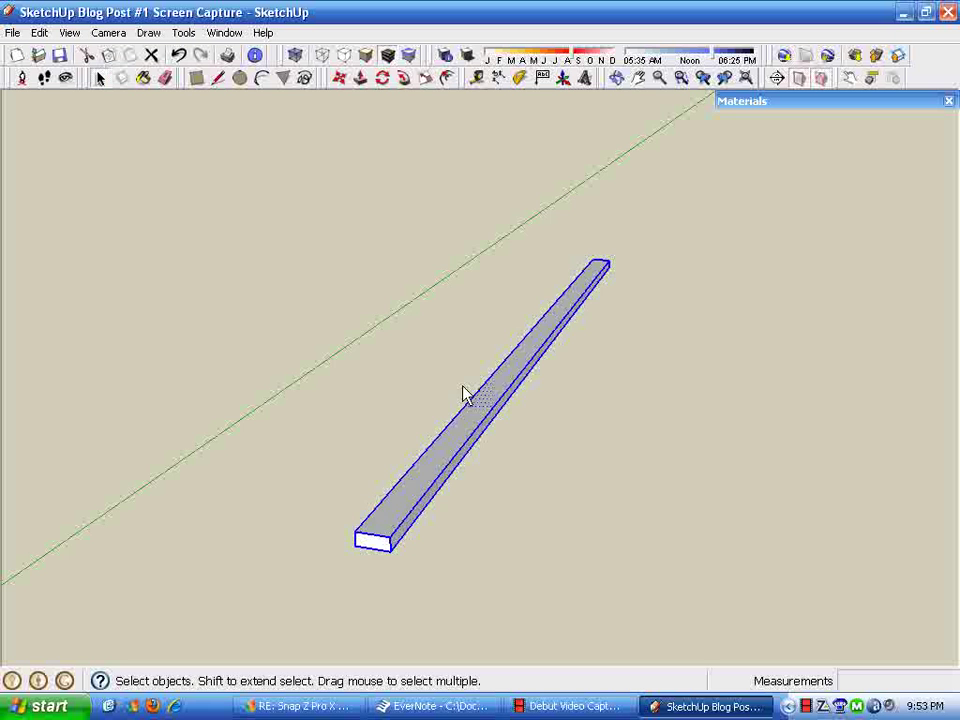
Paste a copy of the board to the right of the original and make it unique
middle_drag(514, 426, 558, 451)
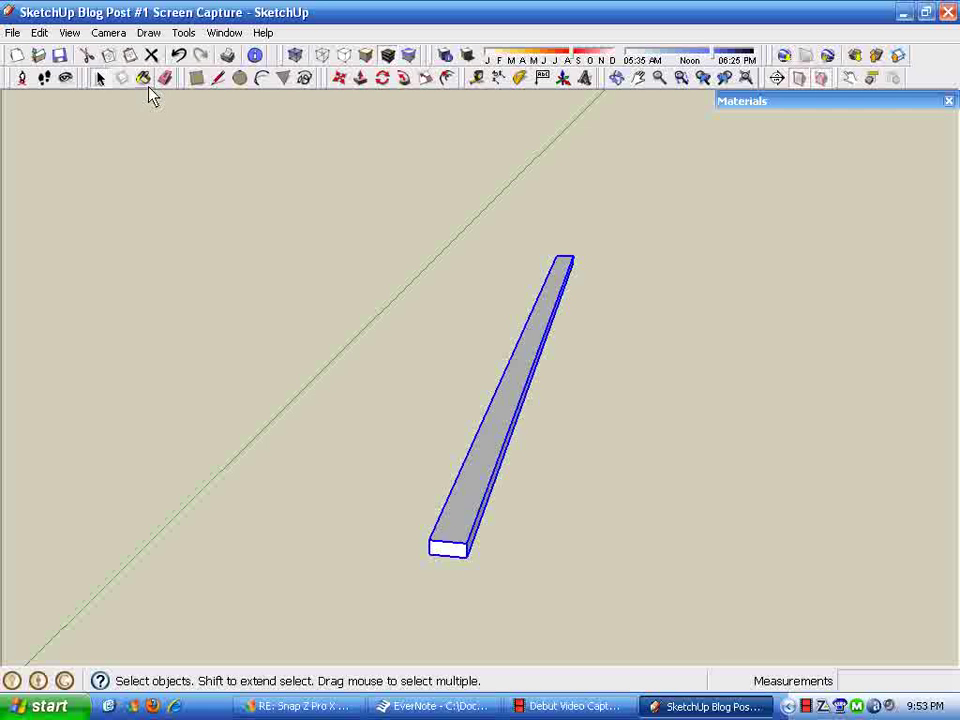
click(130, 55)
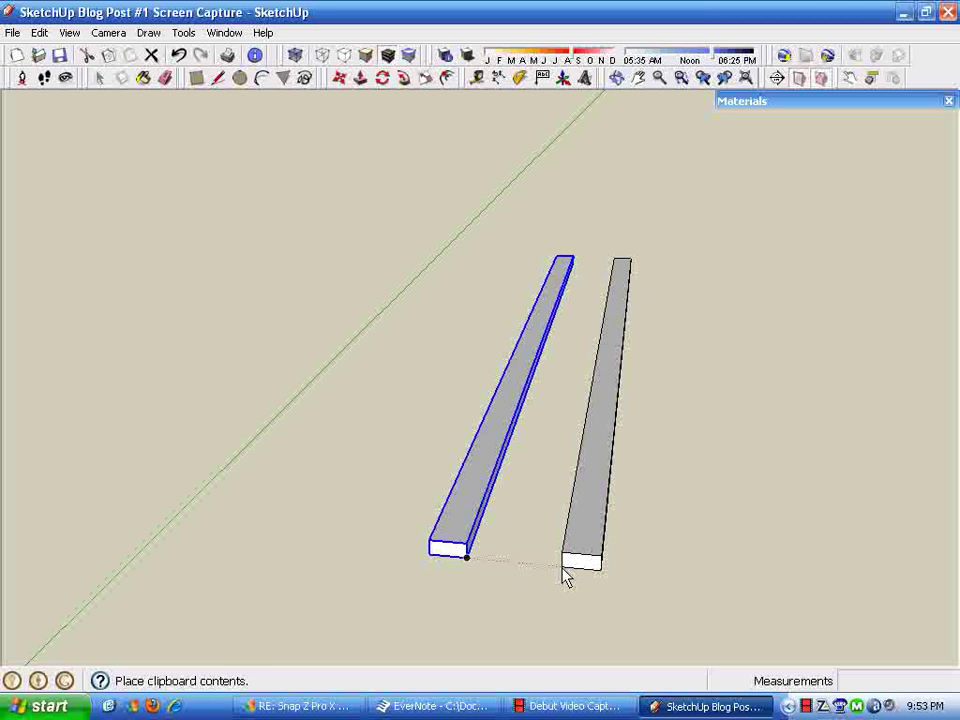
click(562, 570)
key(space)
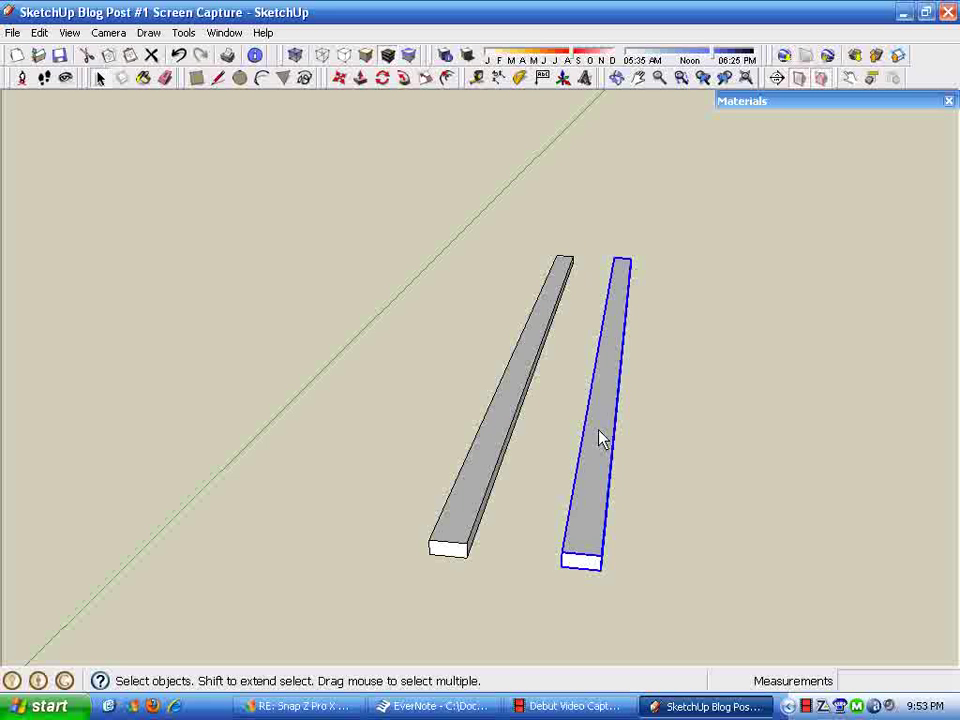
right_click(600, 436)
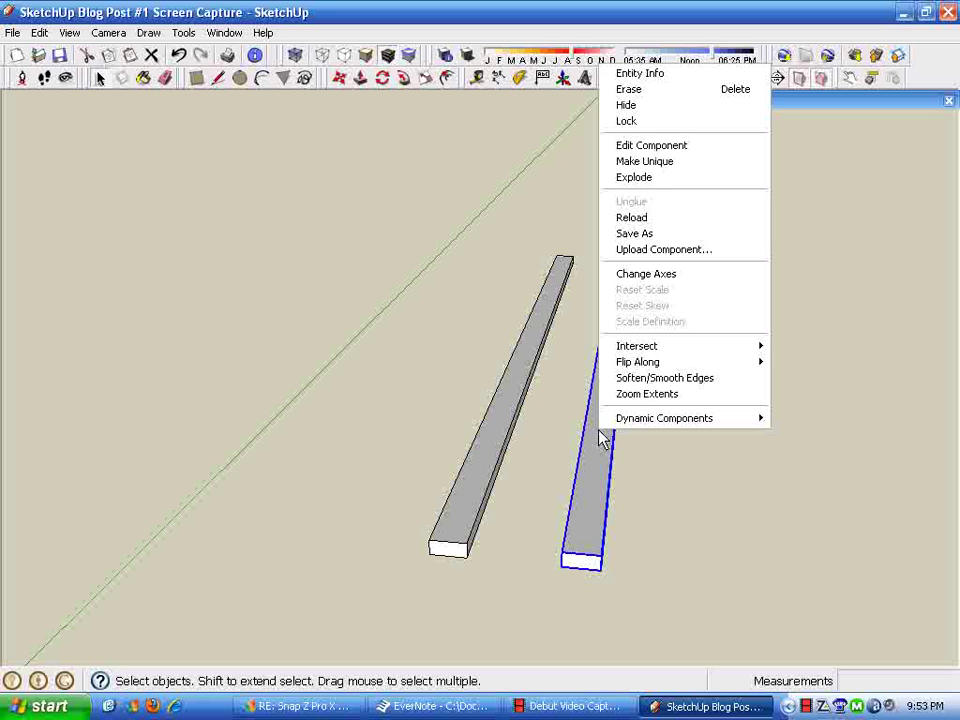
click(630, 147)
click(499, 227)
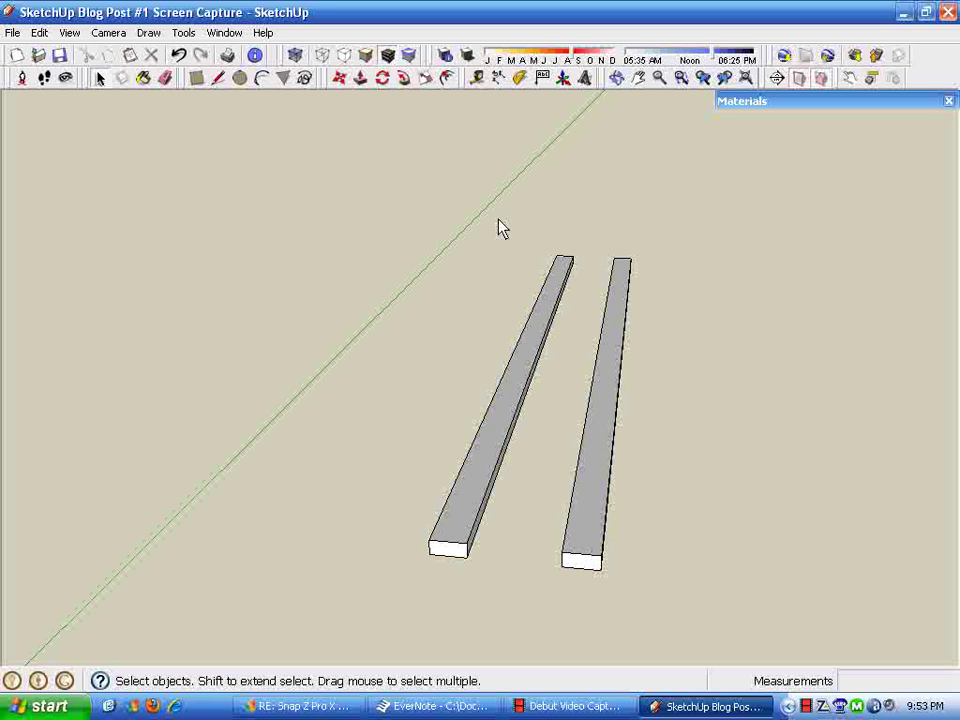
right_click(617, 392)
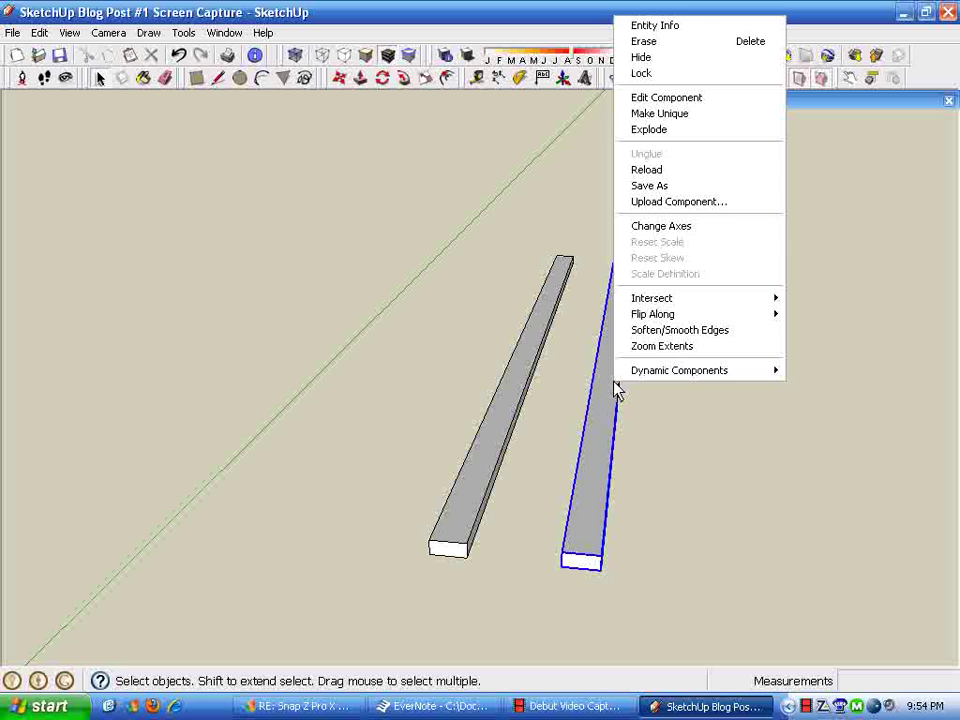
click(655, 117)
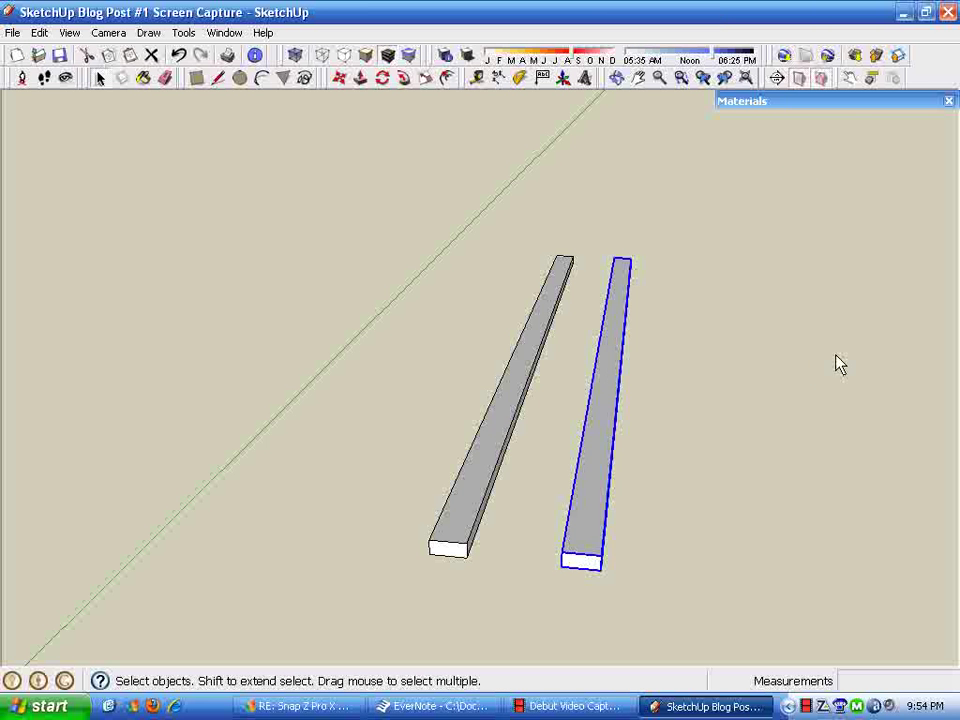
Extend the copied board's near end by 2 feet with Push/Pull
double_click(610, 428)
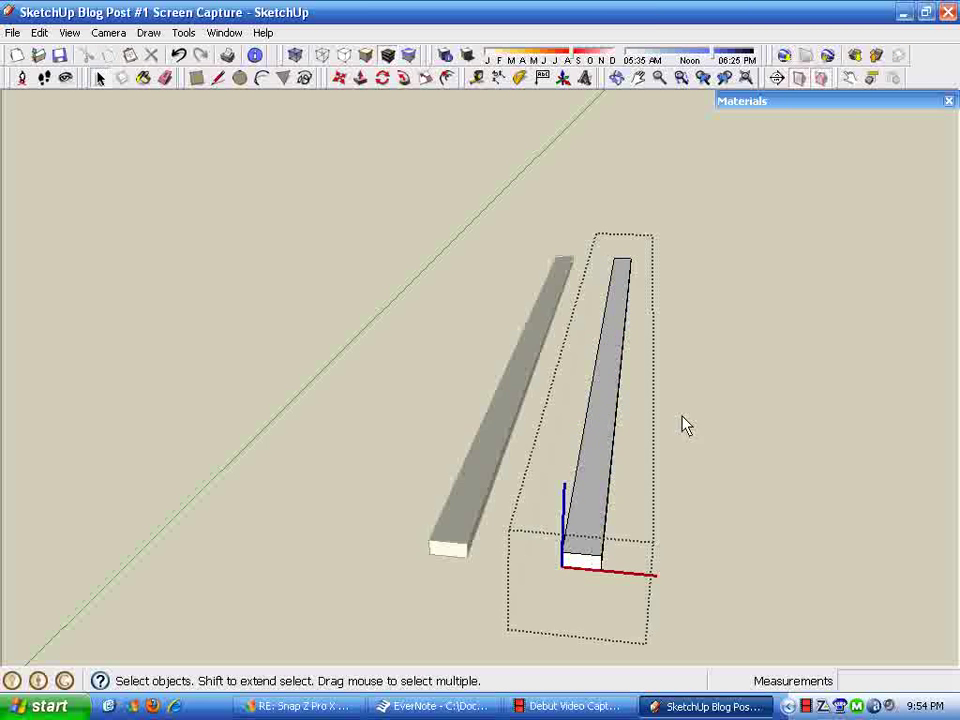
middle_drag(681, 424, 428, 133)
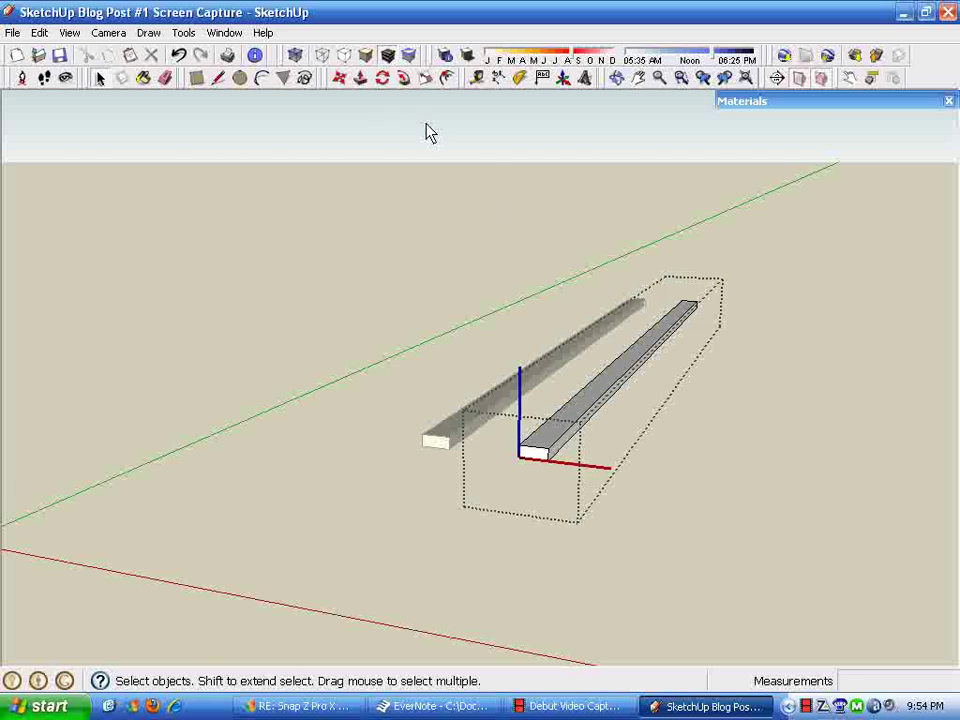
click(361, 79)
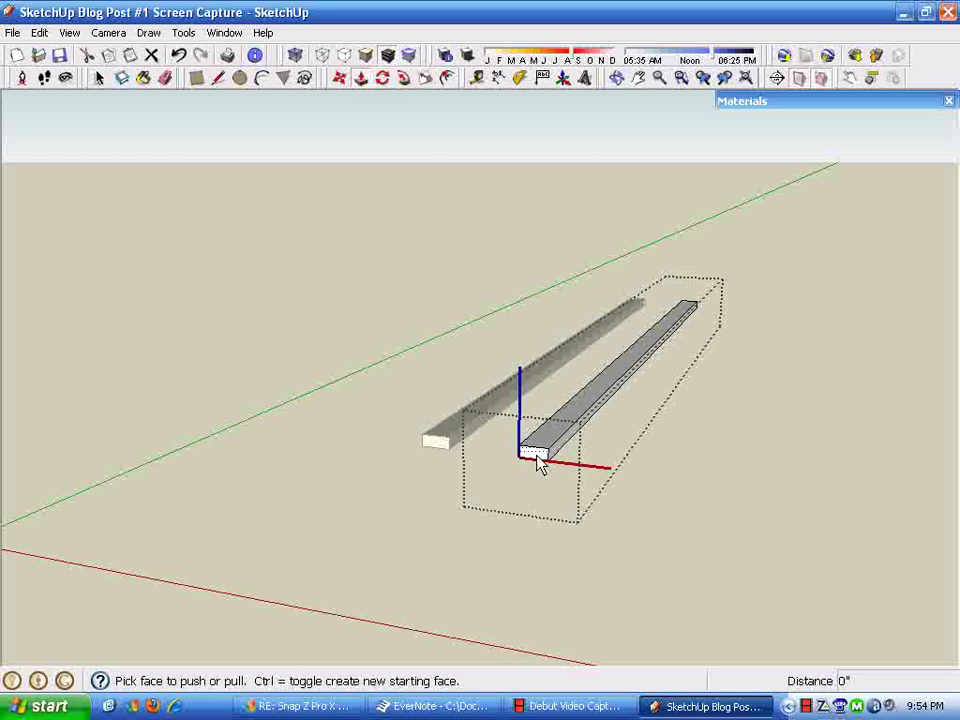
drag(537, 463, 457, 537)
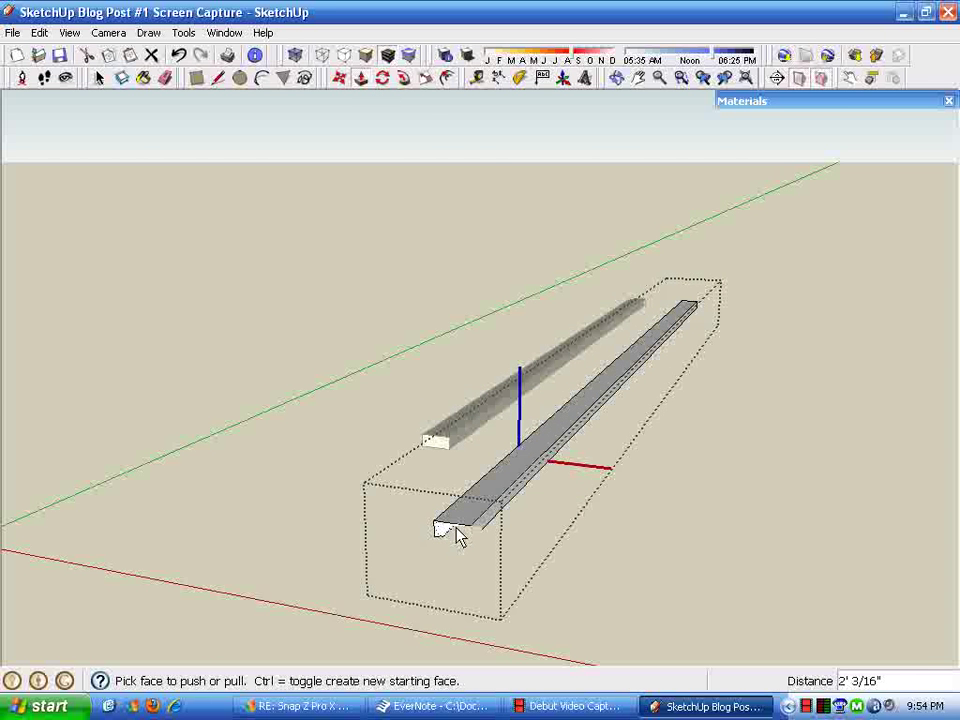
text(2')
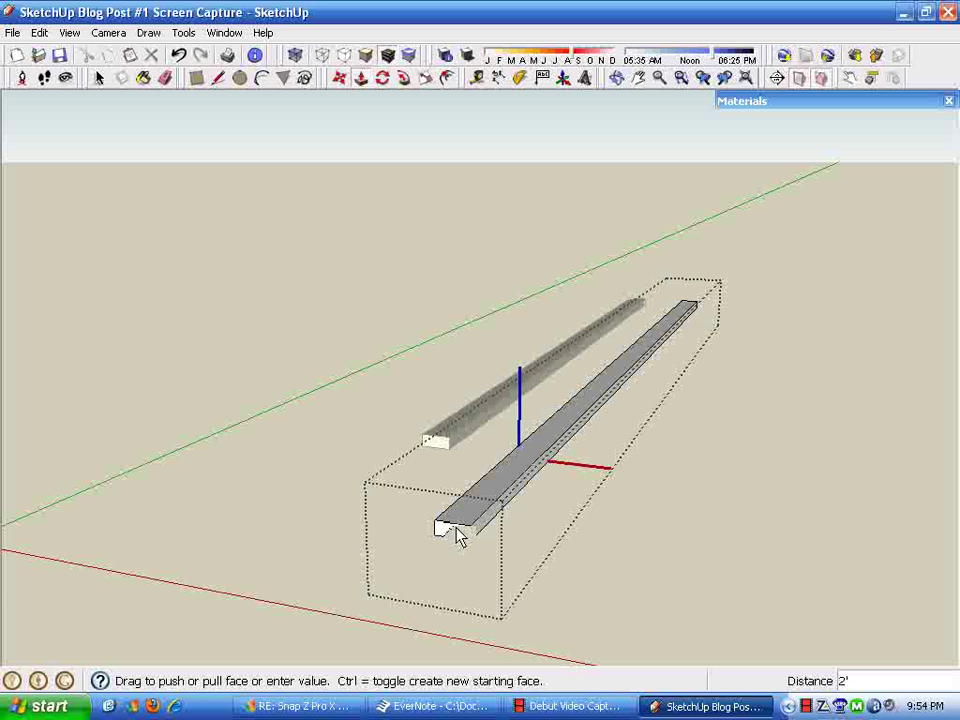
key(Return)
key(space)
click(765, 568)
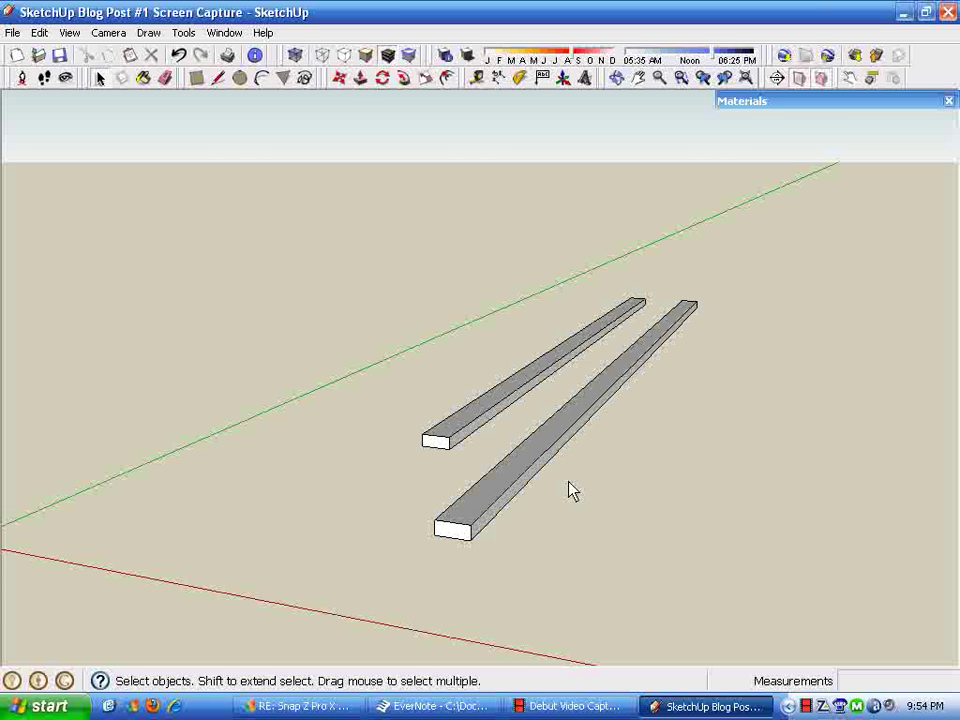
middle_drag(571, 490, 650, 488)
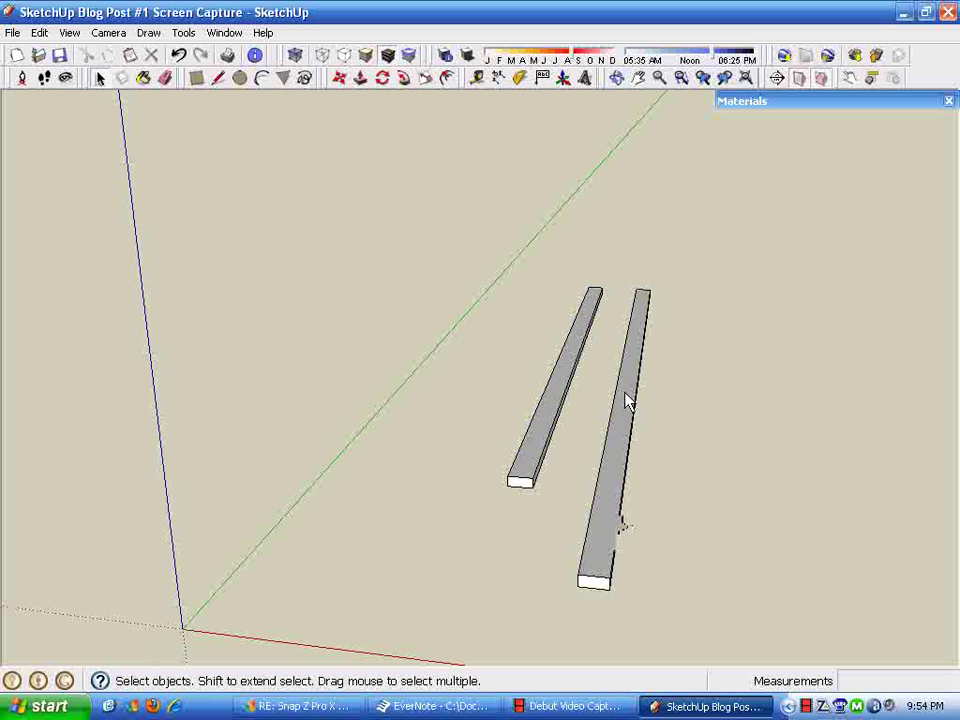
Explode the longer board's group into loose geometry
double_click(626, 424)
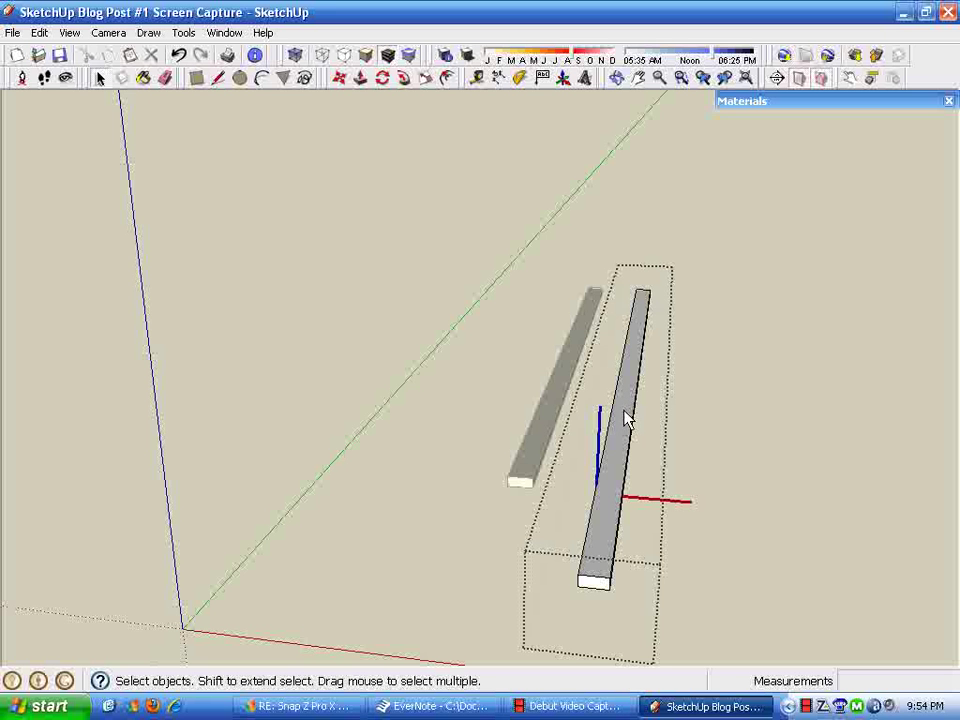
click(627, 424)
click(731, 430)
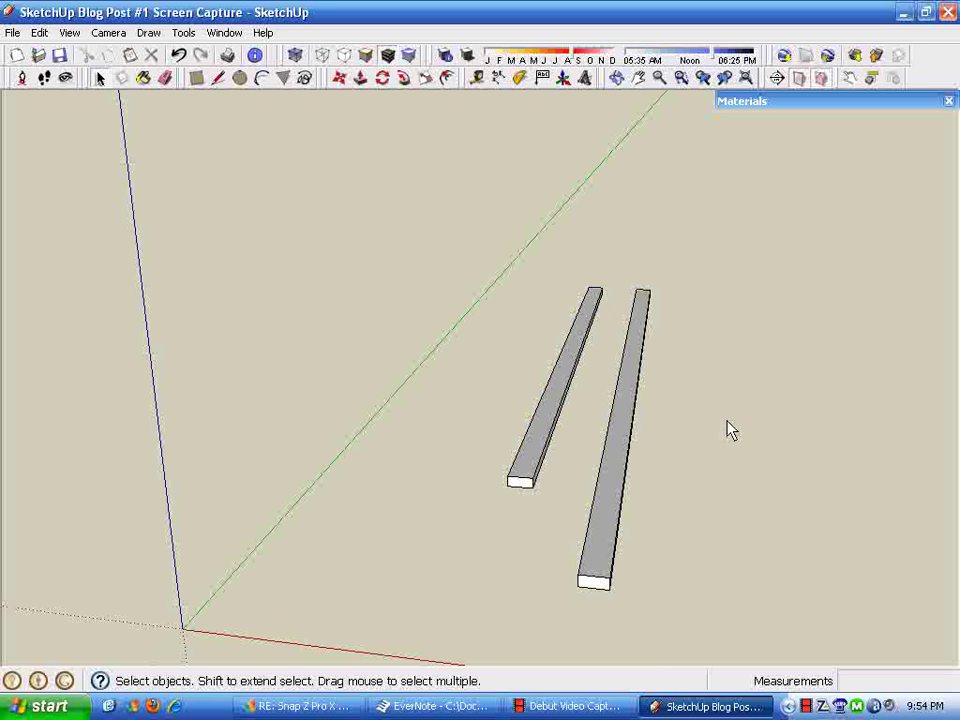
click(625, 427)
right_click(625, 427)
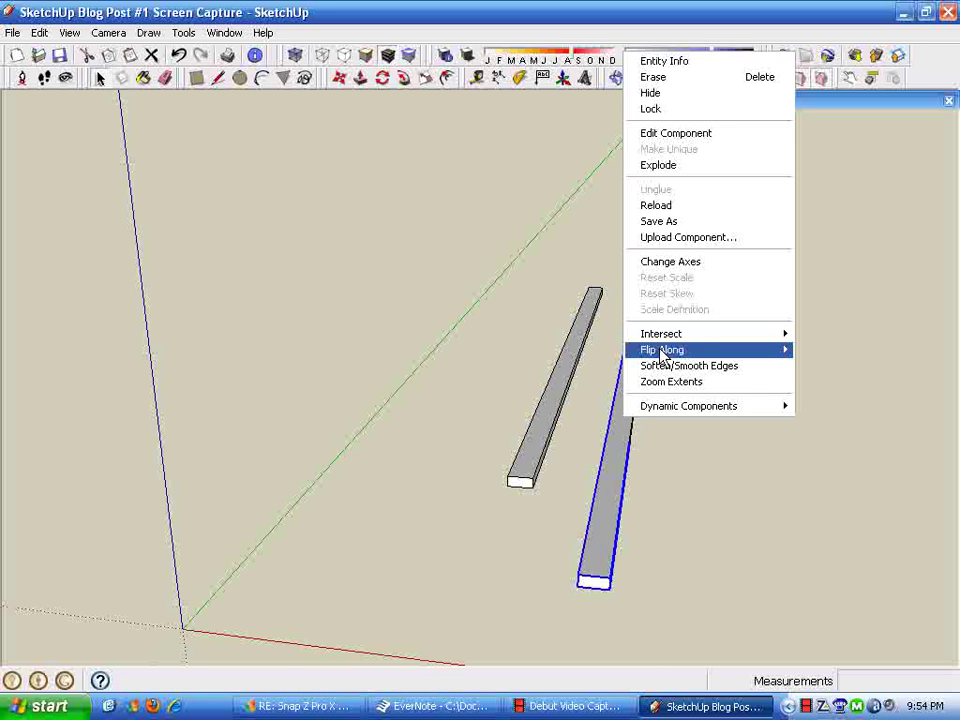
click(671, 172)
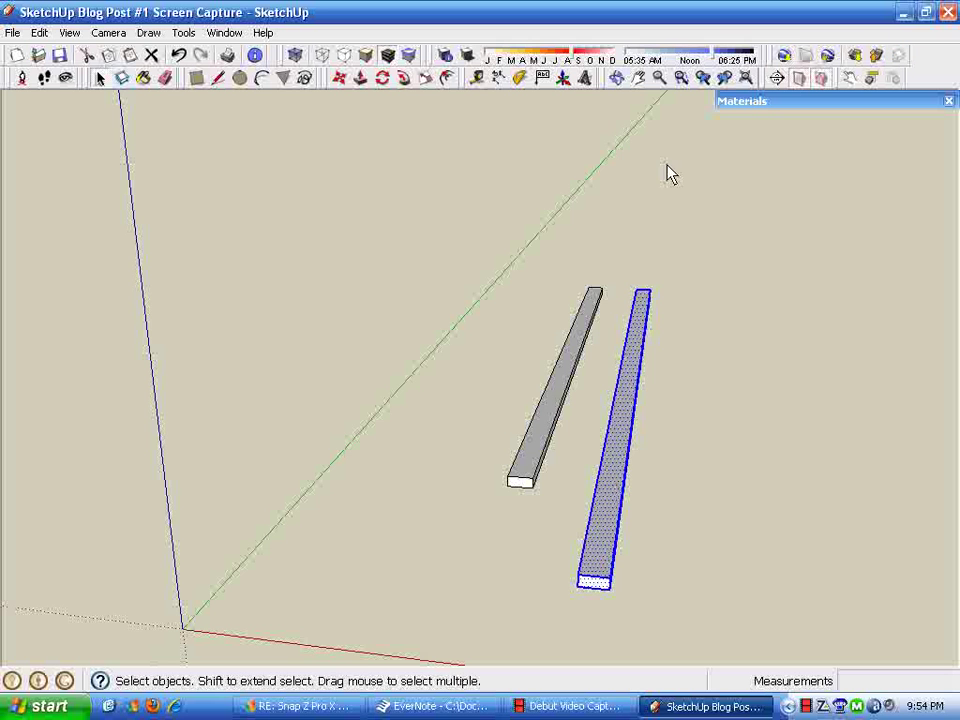
Make the loose board geometry a new component named 2x4x12
right_click(636, 396)
click(714, 500)
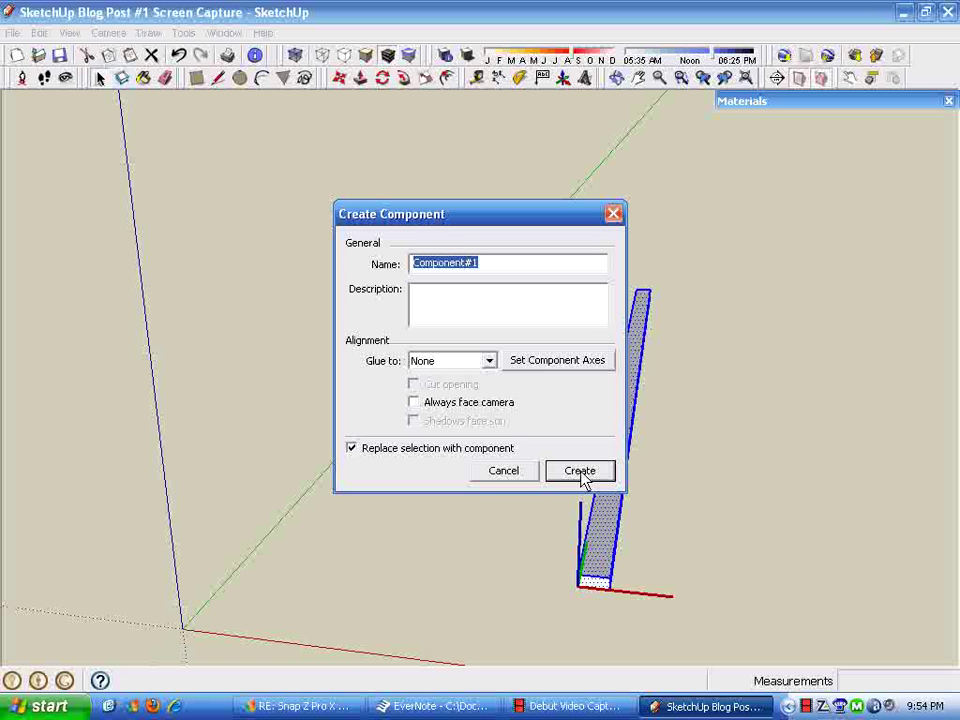
text(2x)
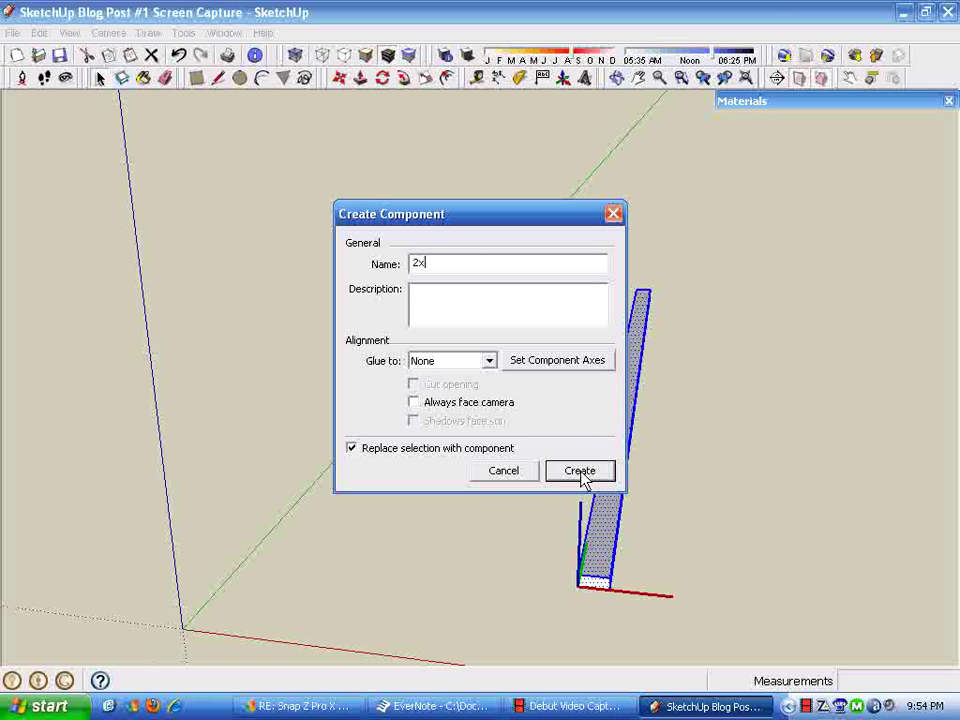
text(4x12)
click(580, 471)
middle_drag(750, 506, 677, 516)
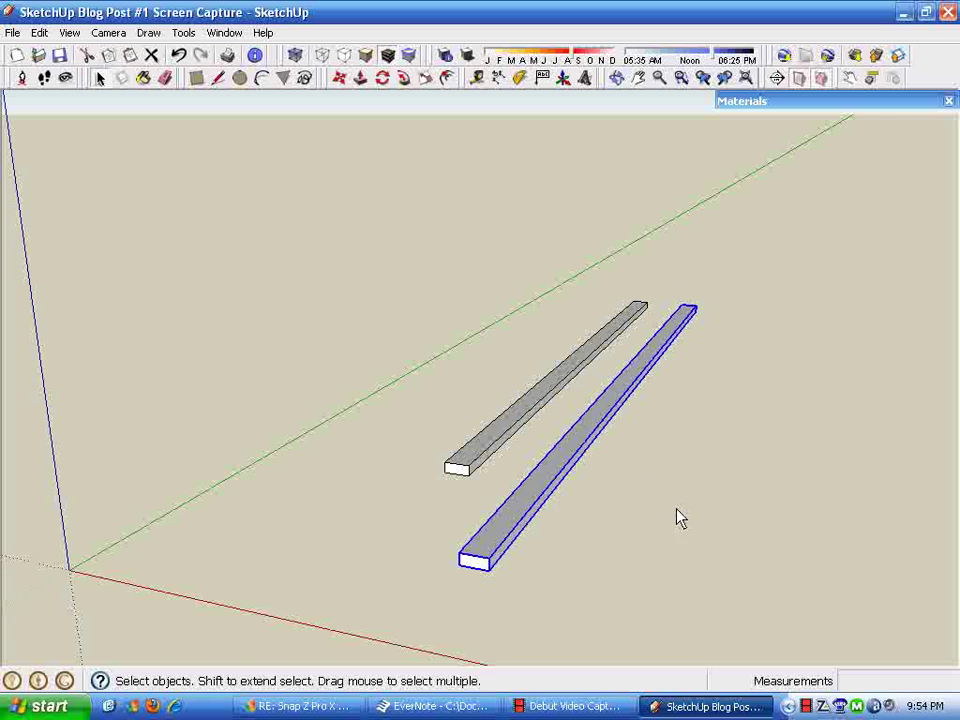
Copy the 2x4x12 board one width over with Move and array it 9x into a row
click(640, 472)
middle_drag(645, 480, 421, 231)
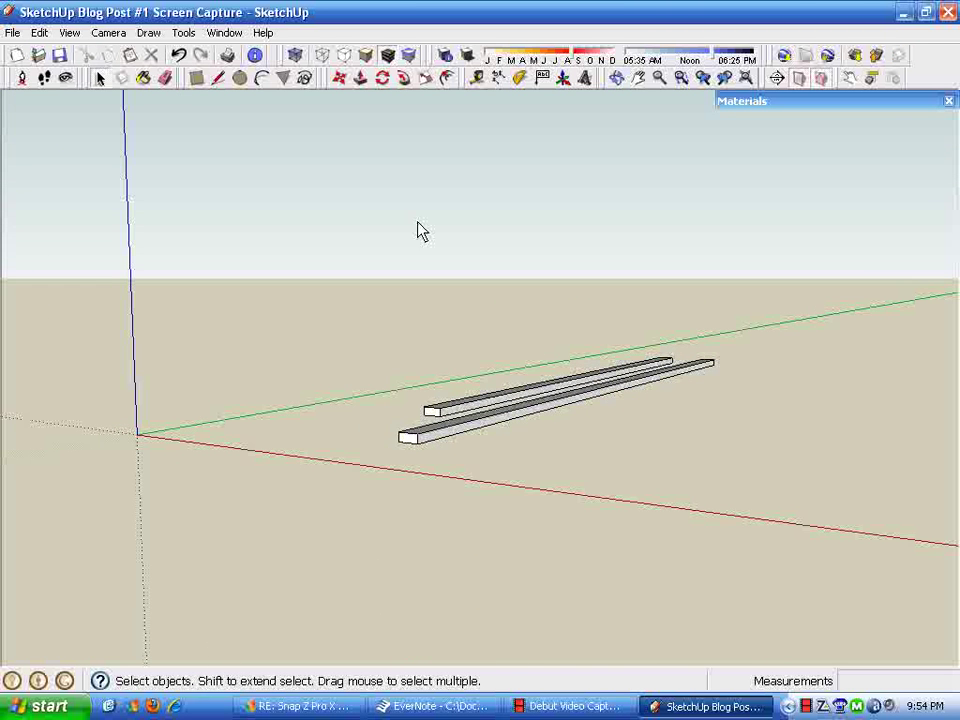
click(339, 79)
middle_drag(332, 103, 422, 555)
scroll(534, 409, up, 4)
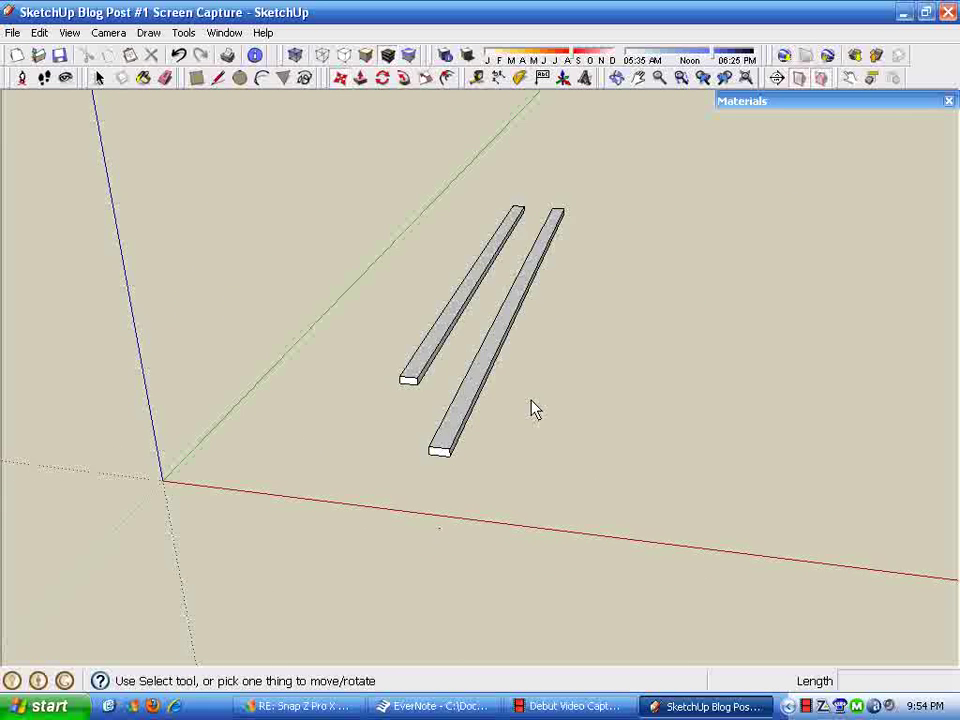
middle_drag(492, 493, 552, 410)
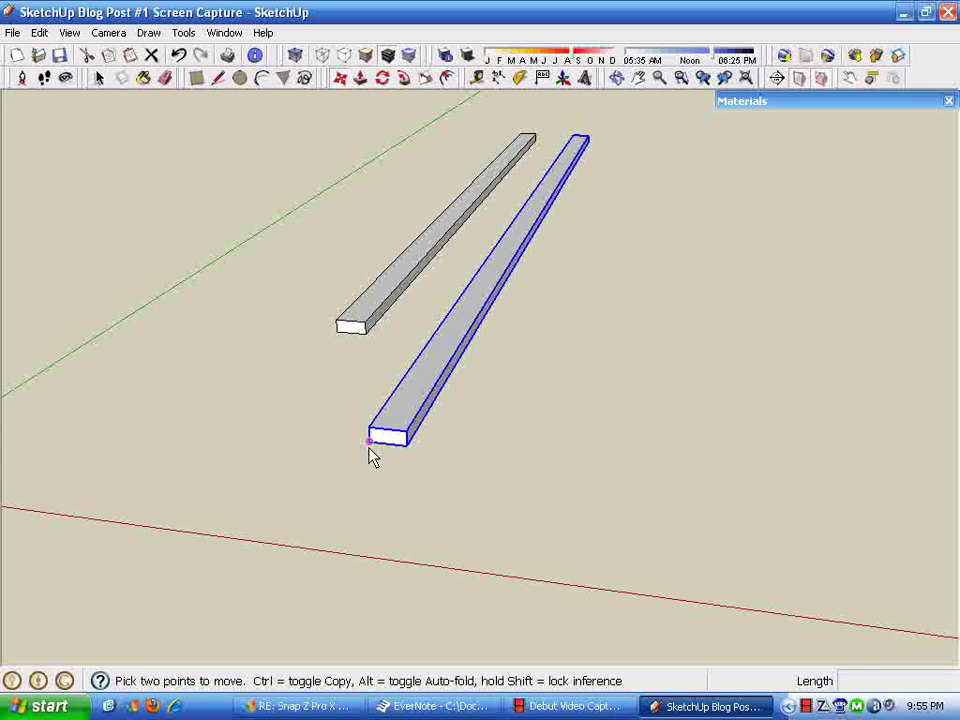
scroll(380, 452, up, 4)
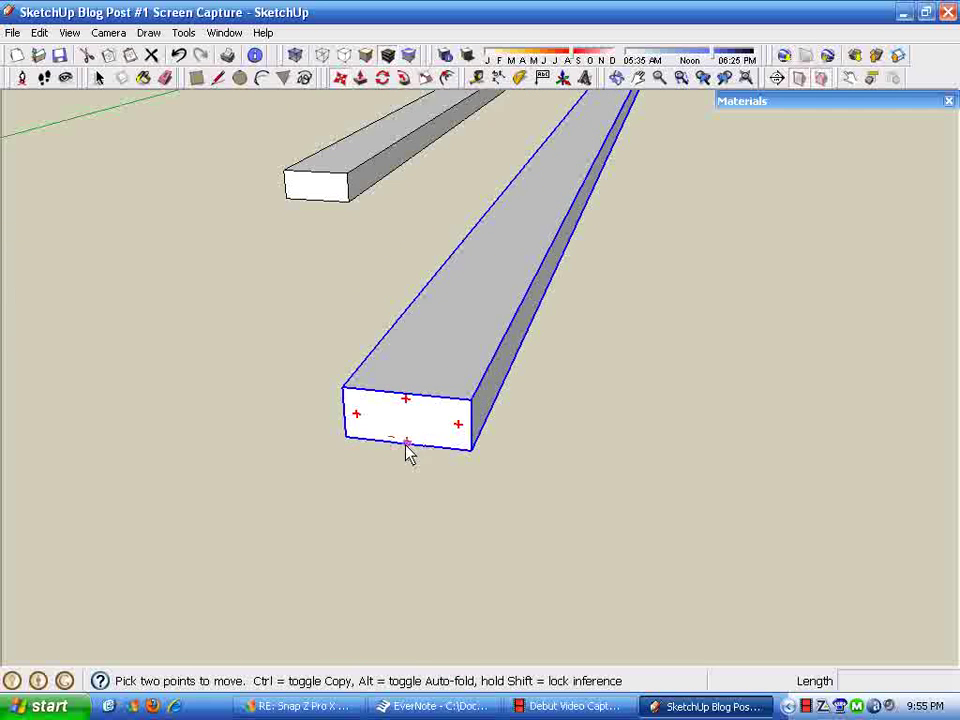
scroll(403, 454, up, 1)
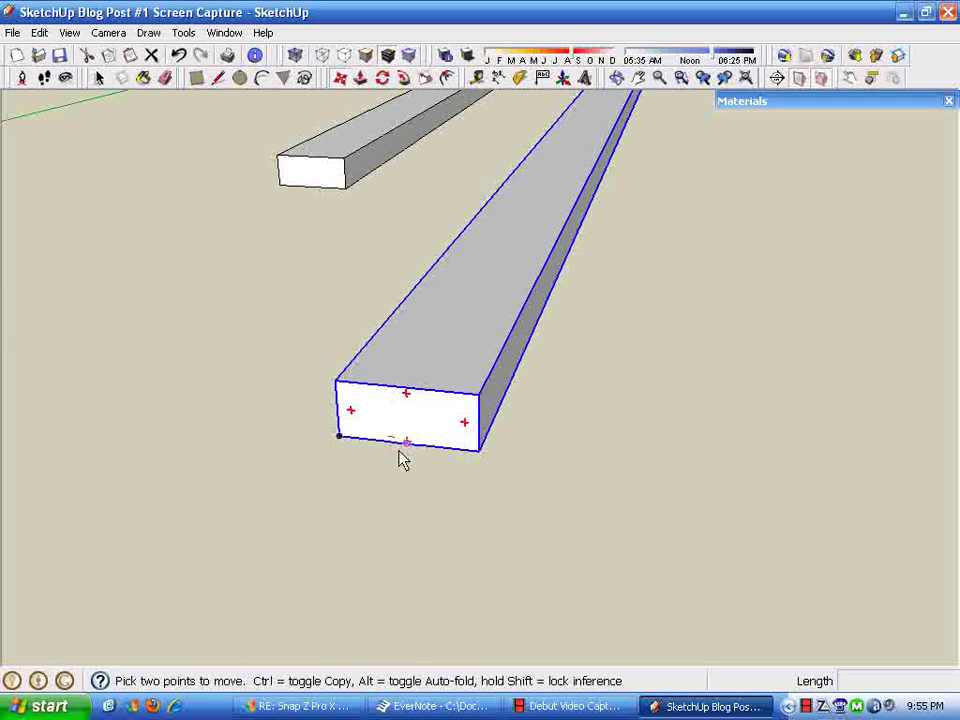
click(337, 437)
key(ctrl)
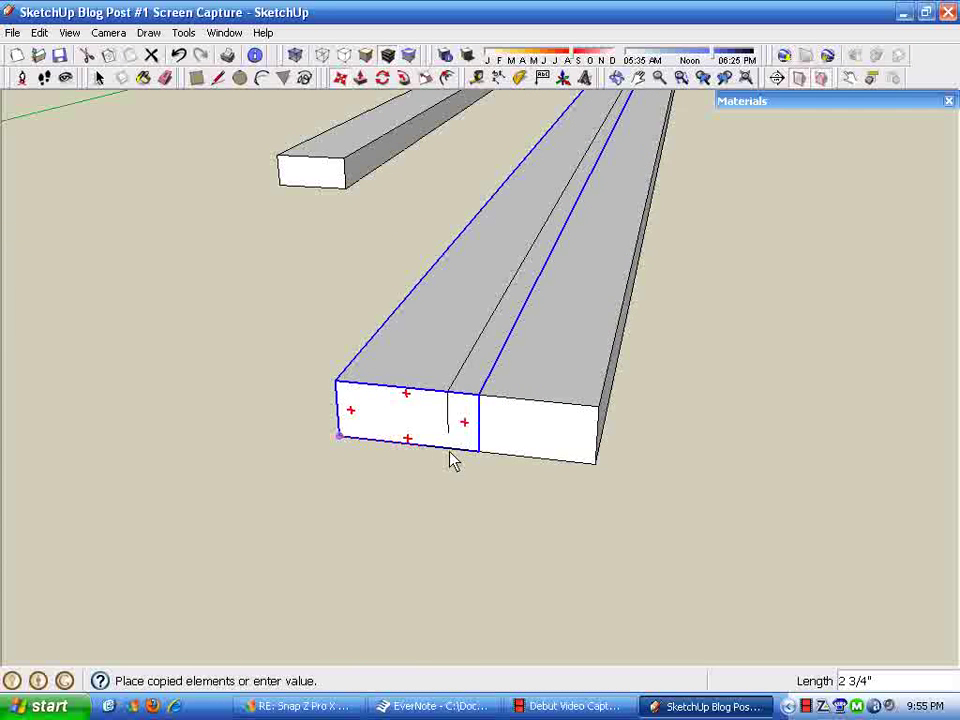
click(476, 460)
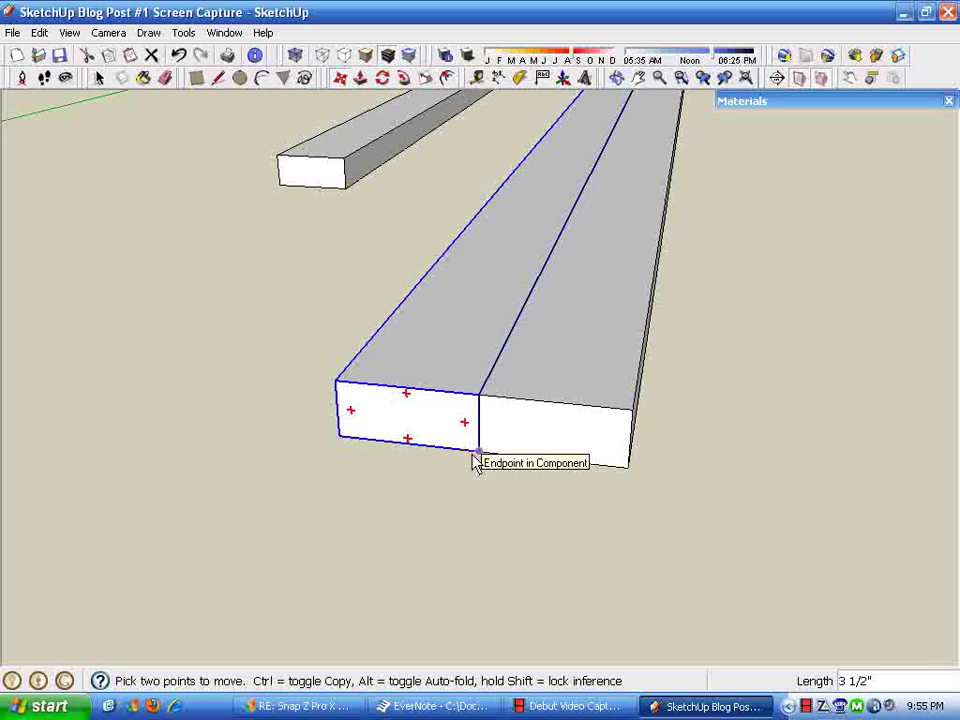
text(9)
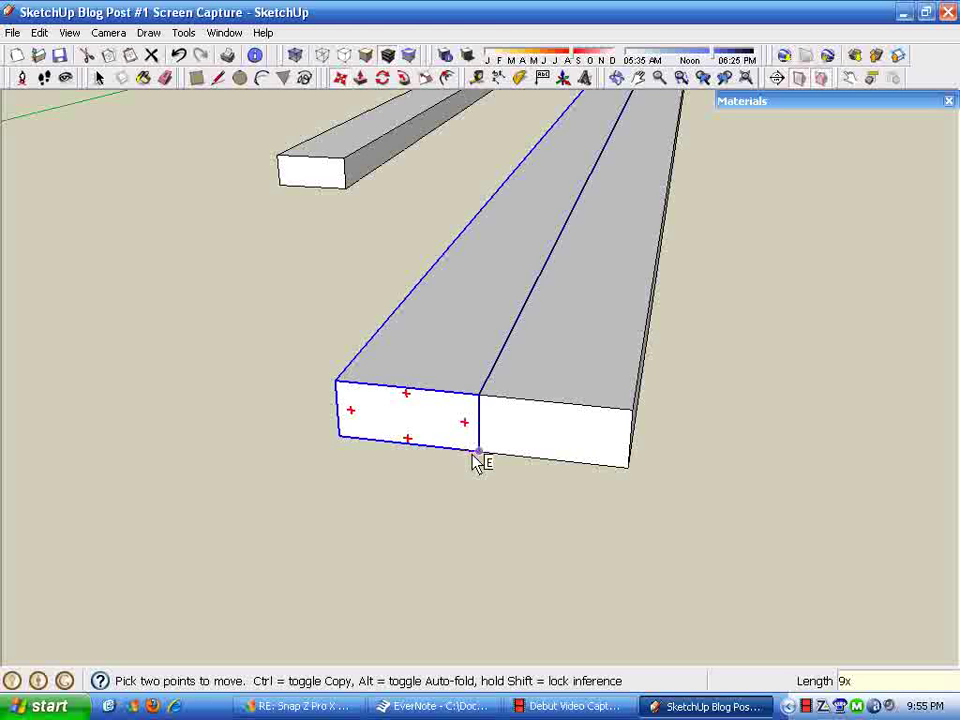
text(x)
key(Return)
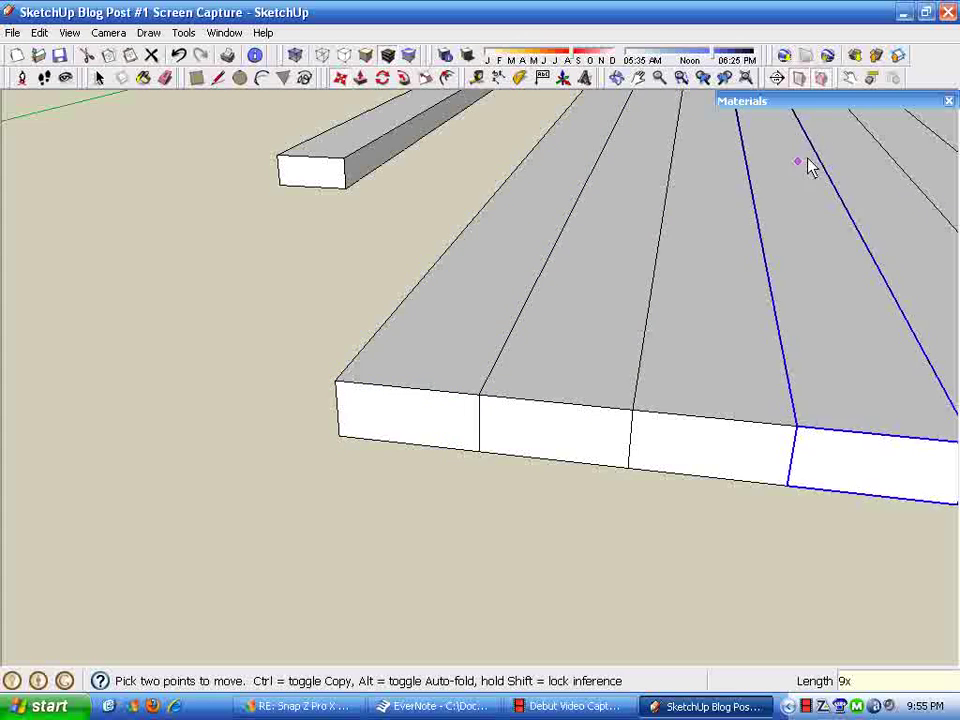
Zoom to extents and orbit to view the ten-board row beside the 2x4x10 board
click(746, 80)
middle_drag(522, 272, 240, 510)
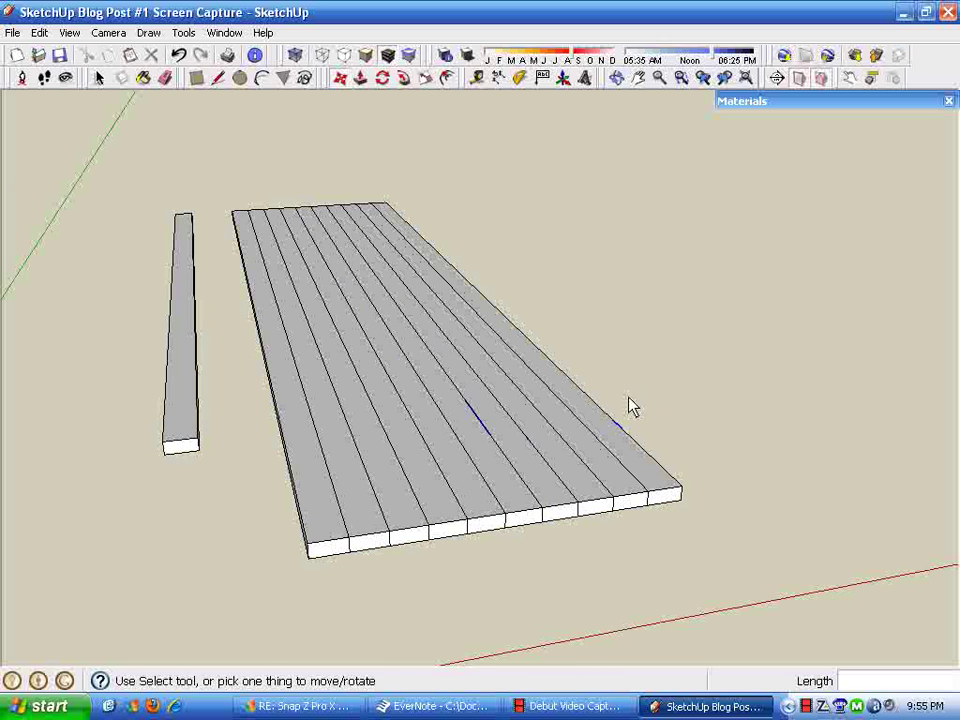
key(m)
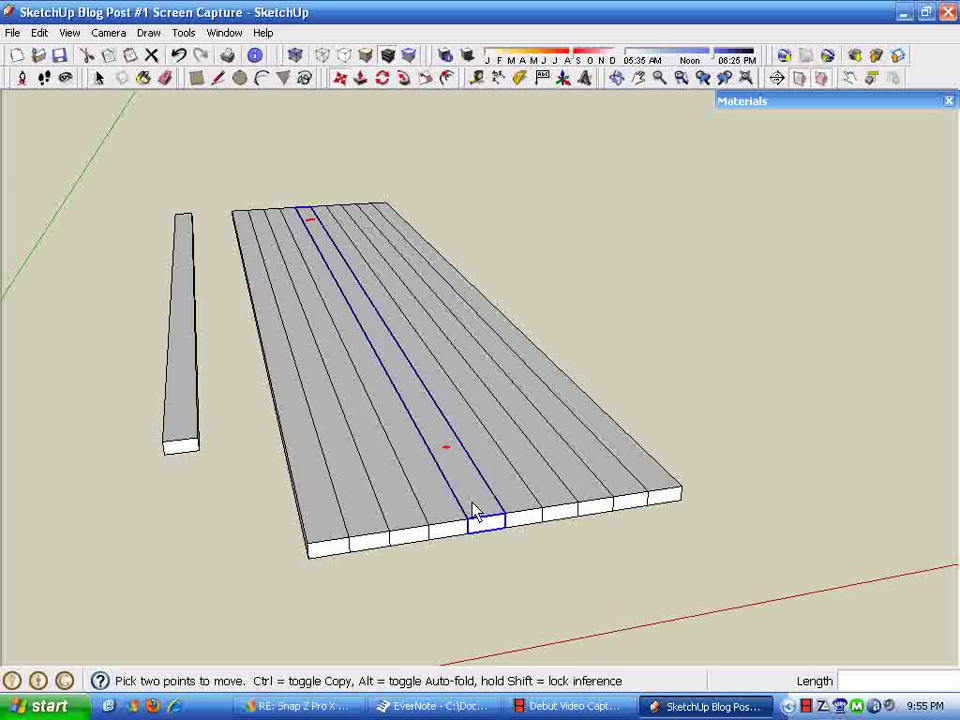
key(space)
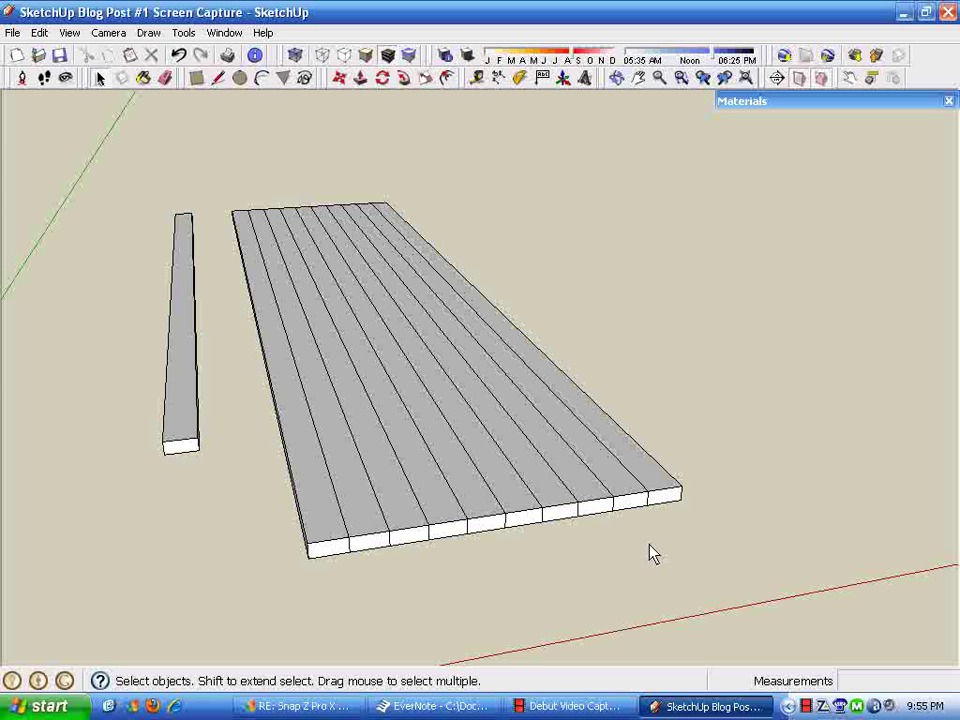
double_click(313, 504)
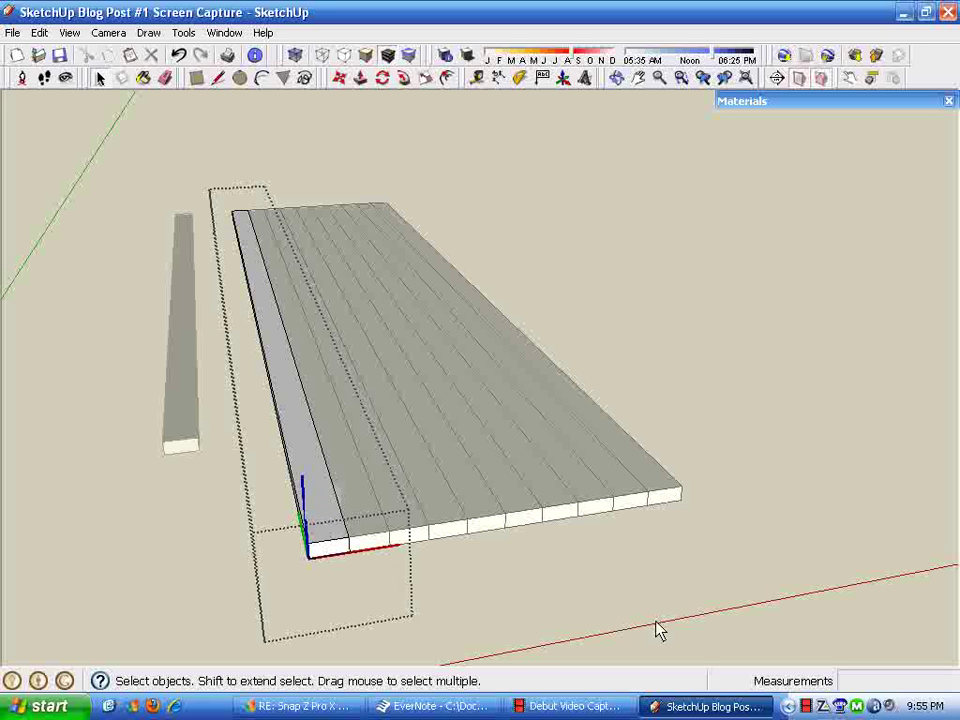
click(530, 618)
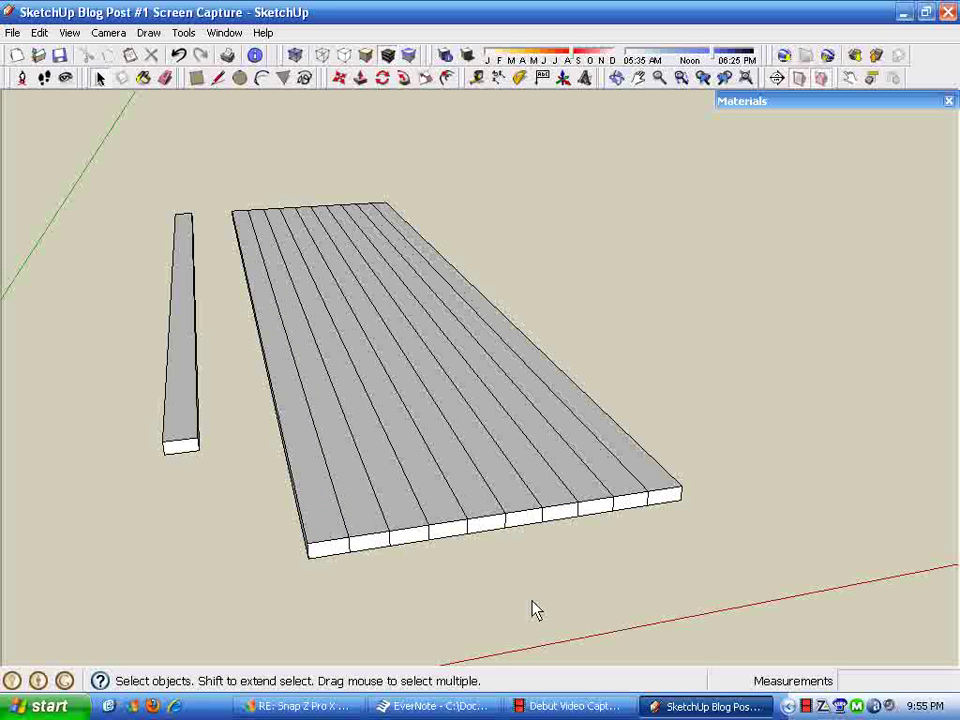
Pick Wood_Grain_Dark from the model's materials and paint the rightmost board
click(808, 104)
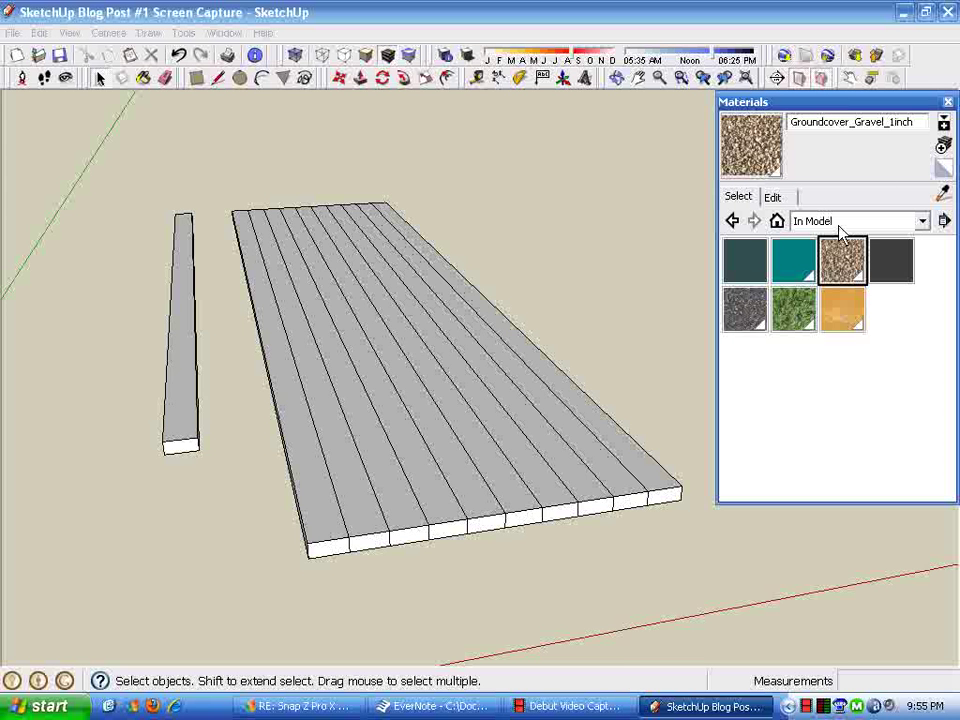
click(843, 315)
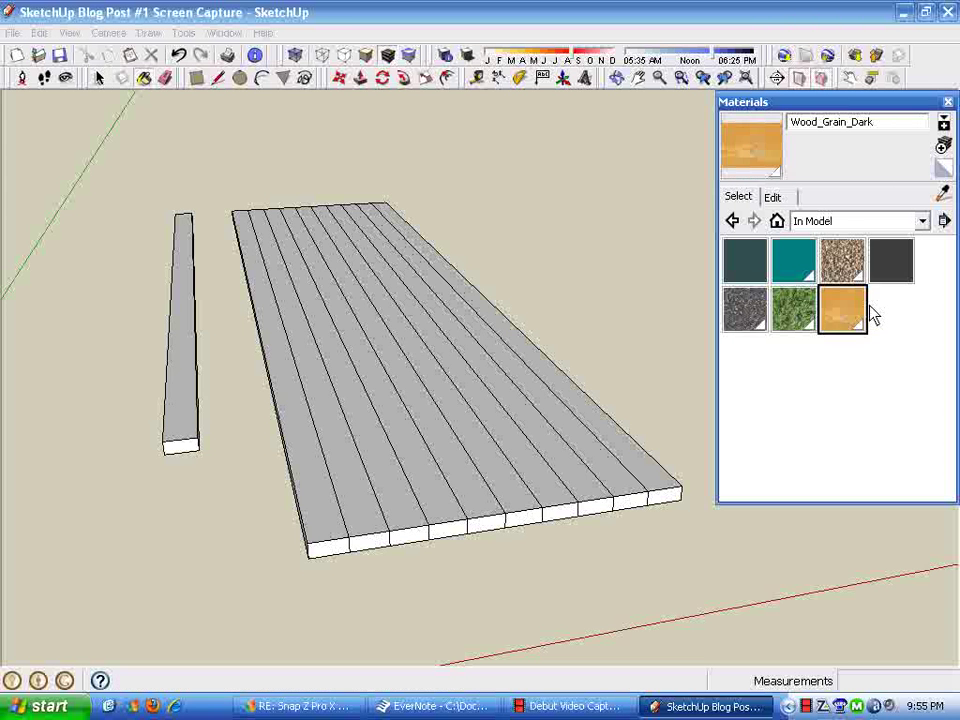
click(604, 433)
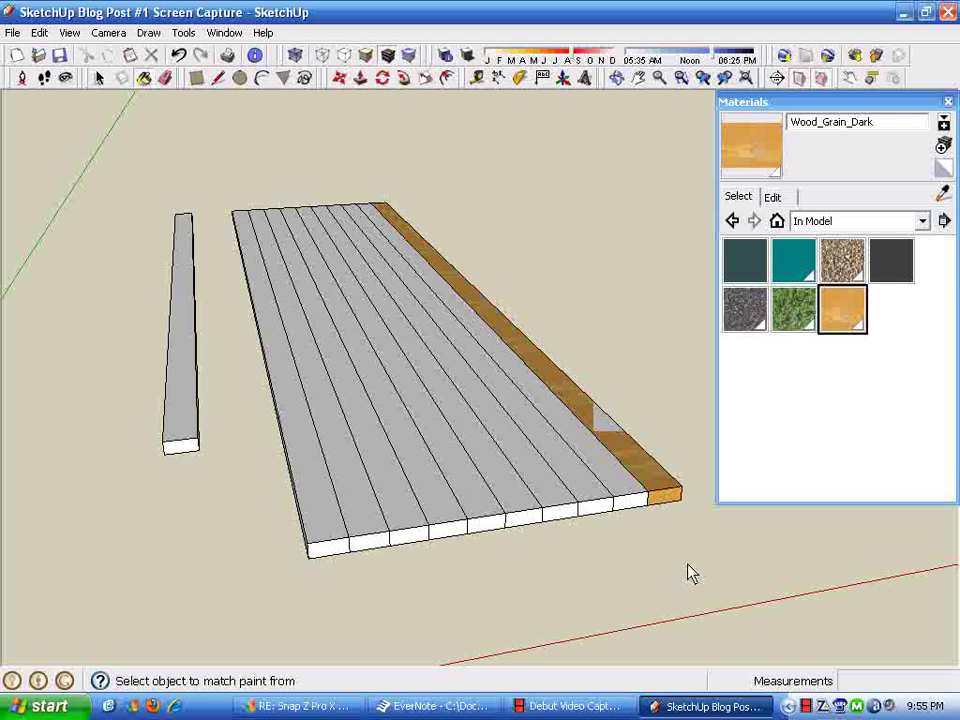
key(space)
Select all the deck boards' geometry and paint it Wood_Grain_Dark
double_click(321, 531)
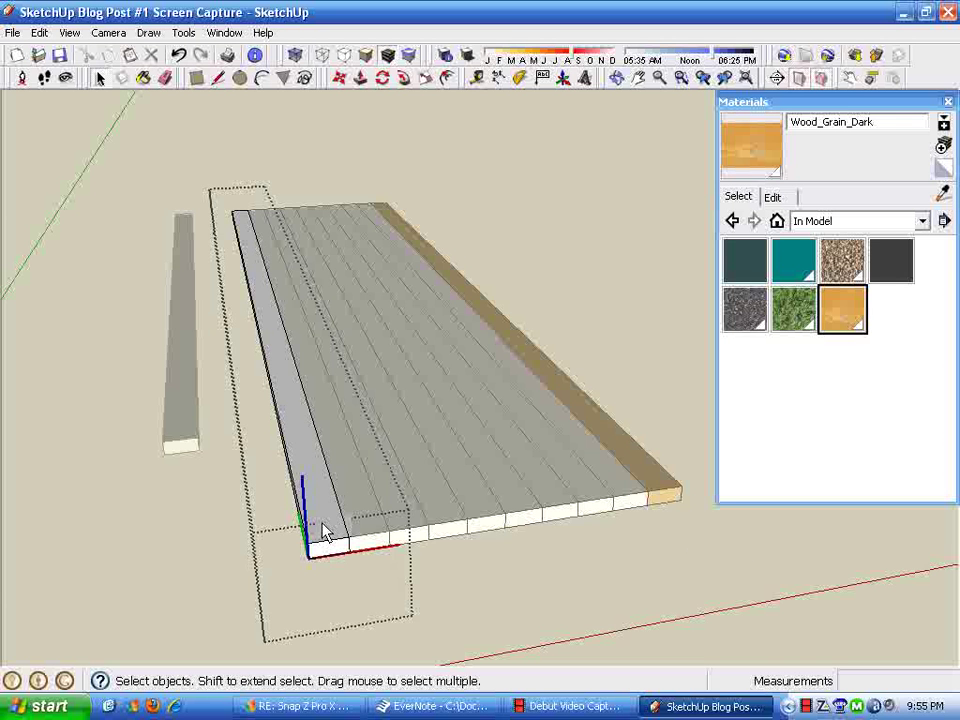
triple_click(321, 490)
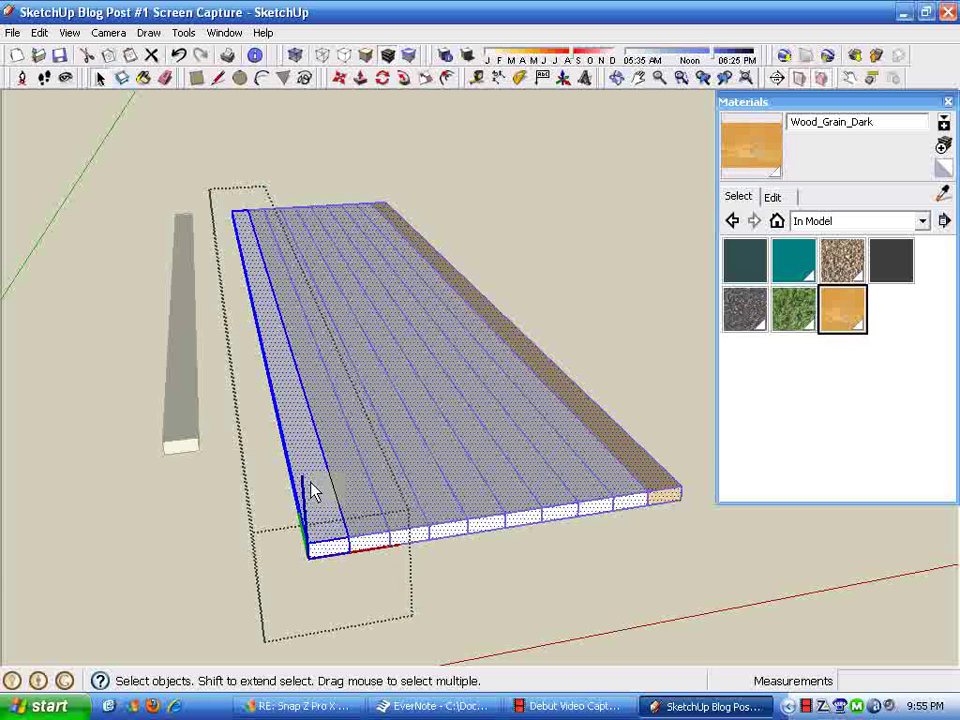
click(850, 315)
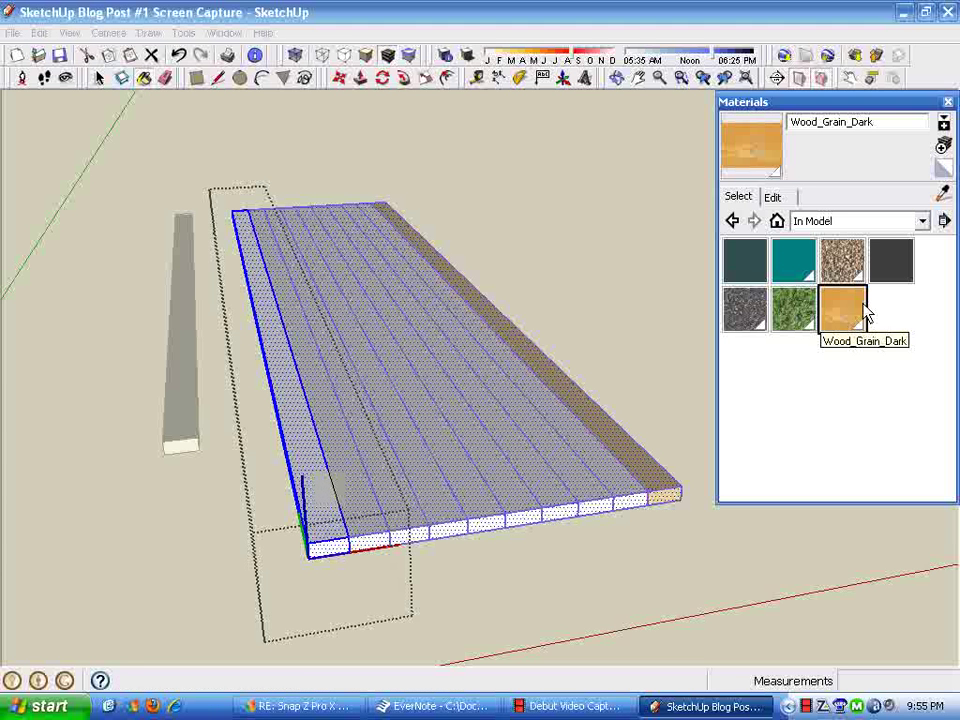
key(alt)
click(296, 420)
key(space)
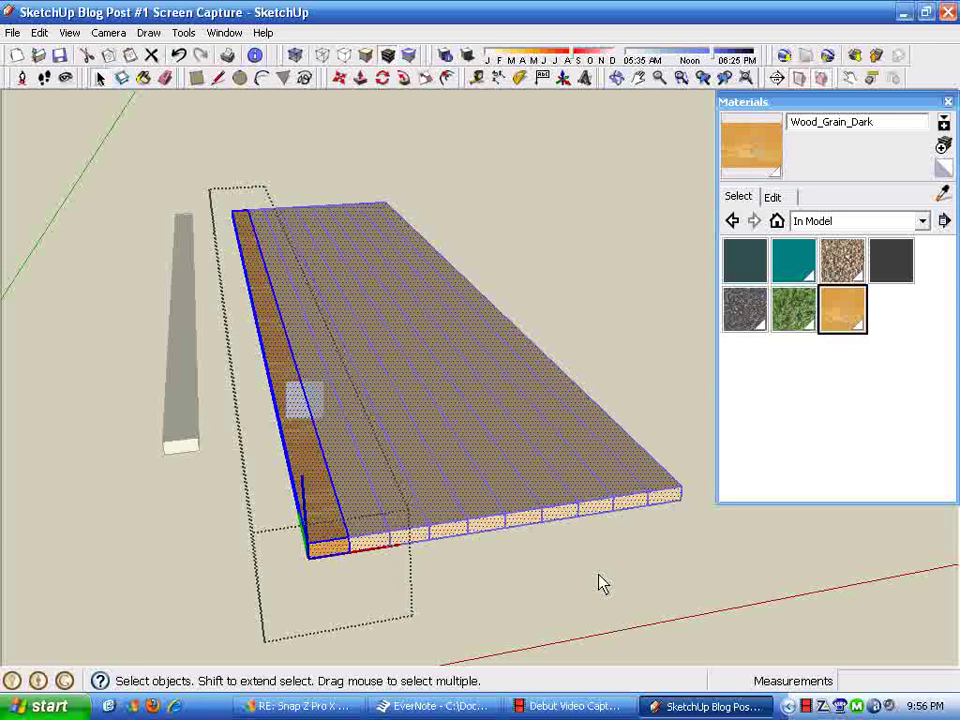
click(680, 530)
middle_drag(706, 490, 731, 379)
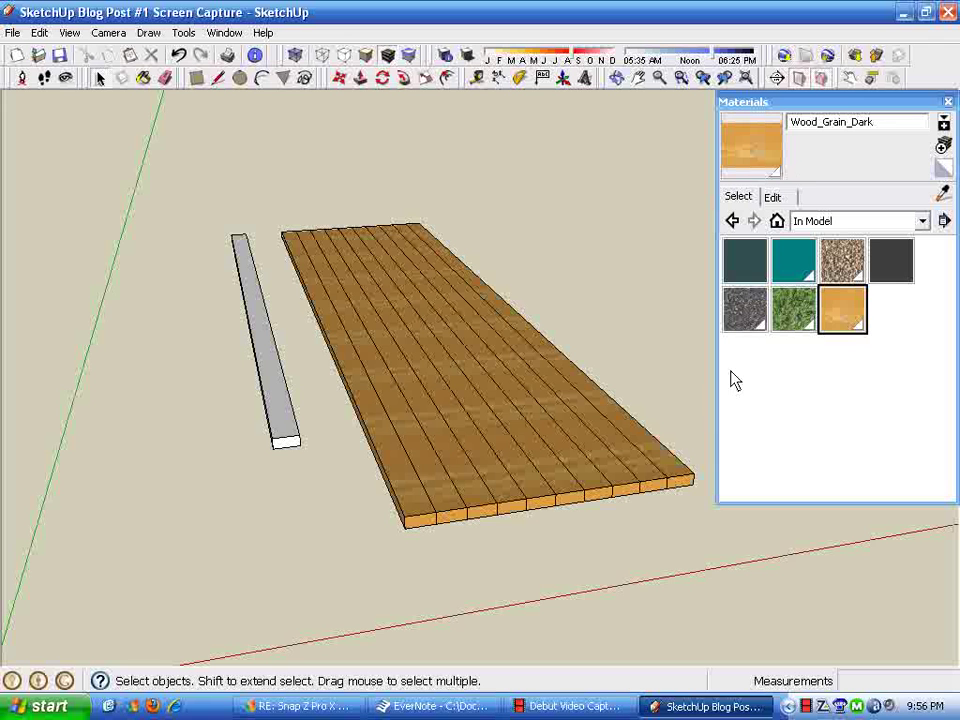
click(831, 101)
middle_drag(563, 543, 741, 525)
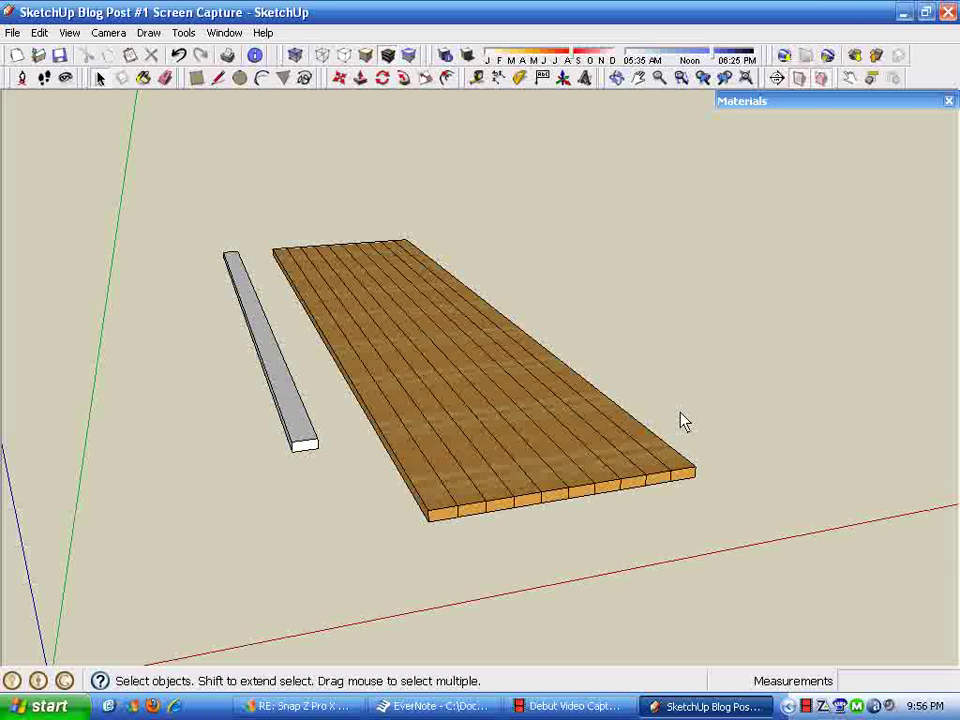
middle_drag(676, 412, 699, 458)
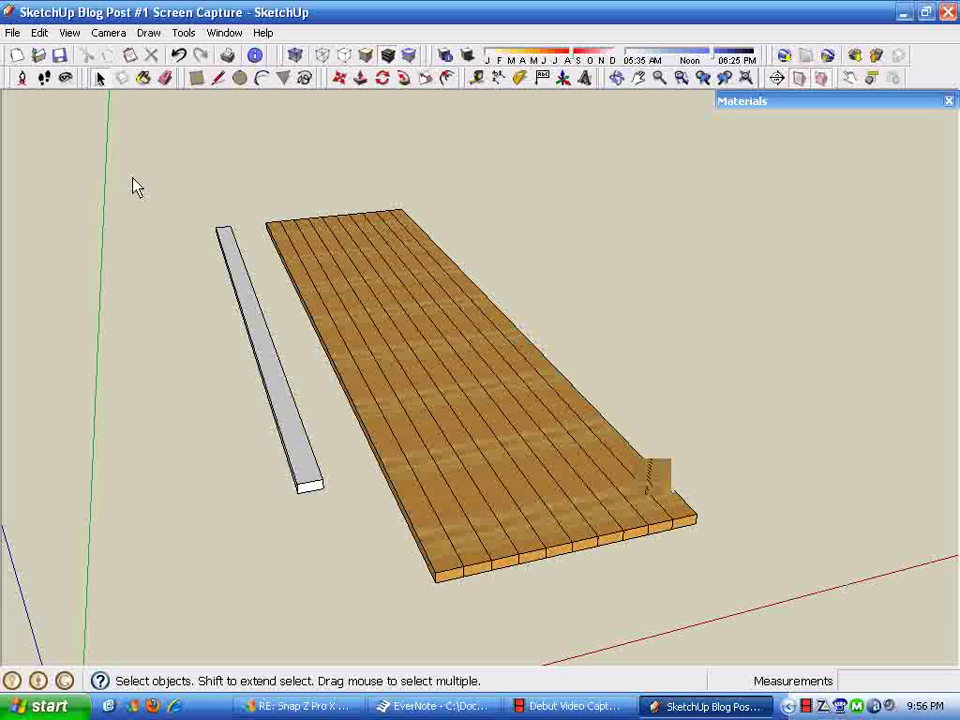
drag(140, 265, 346, 573)
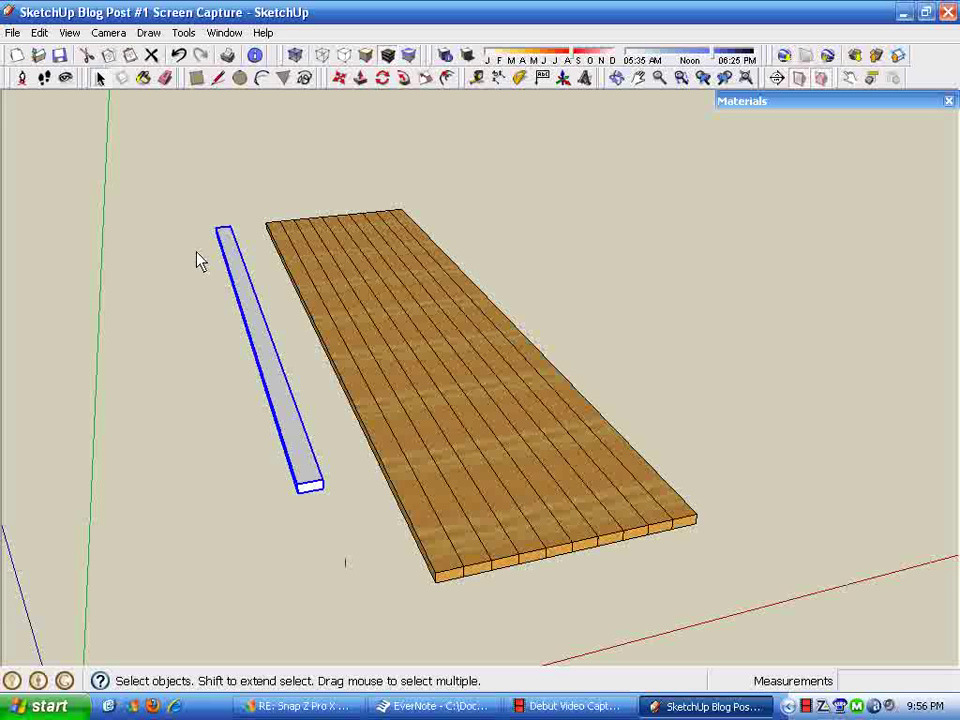
drag(124, 163, 369, 549)
drag(707, 338, 380, 470)
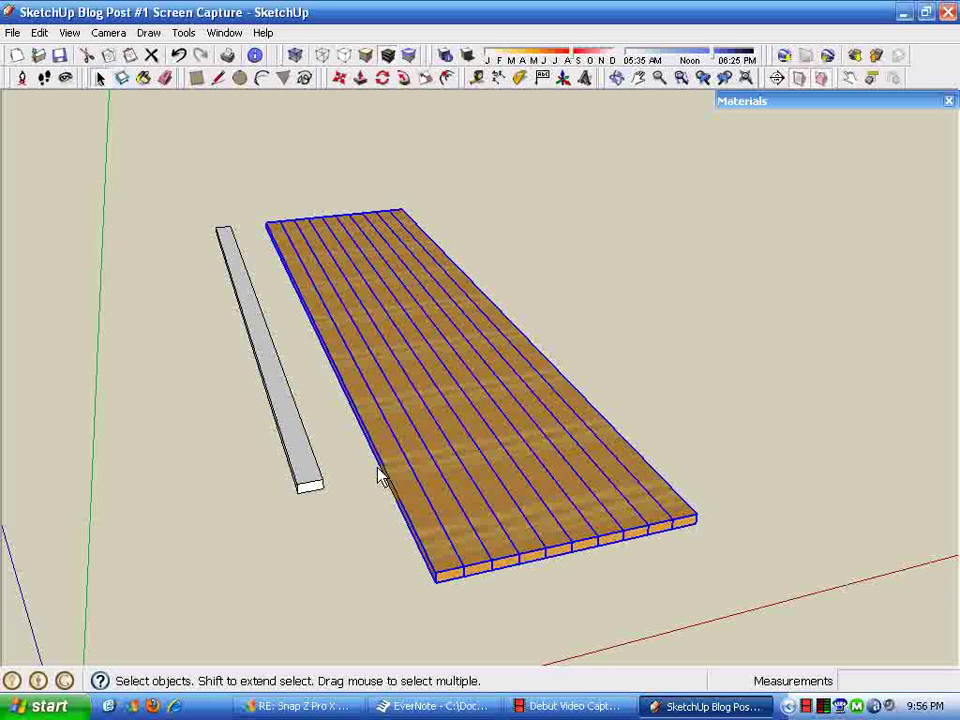
drag(641, 308, 345, 452)
click(284, 424)
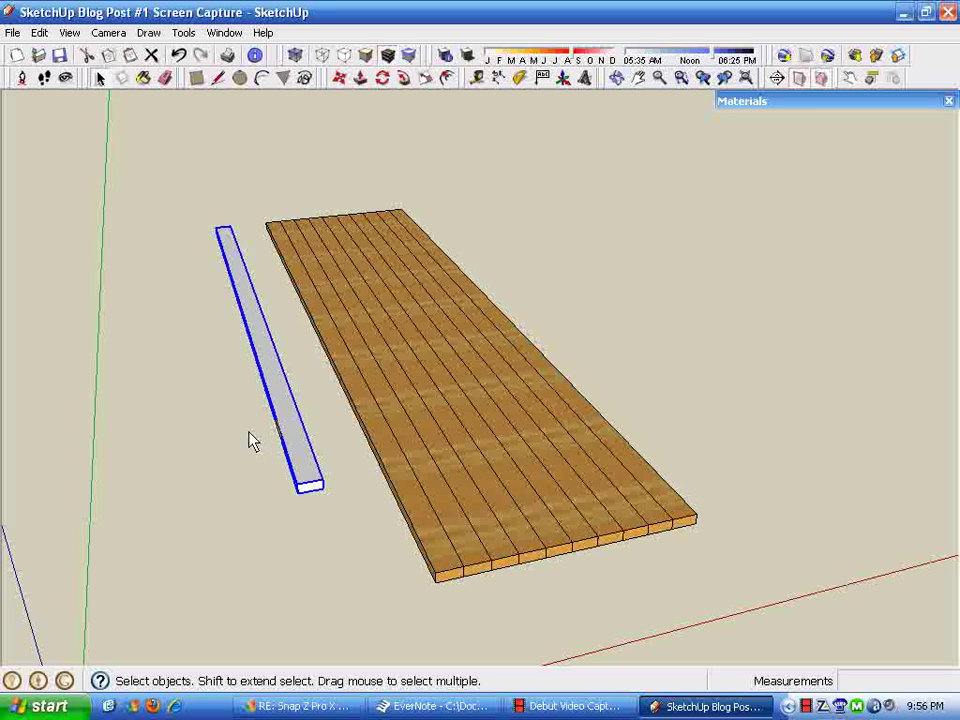
drag(637, 358, 381, 493)
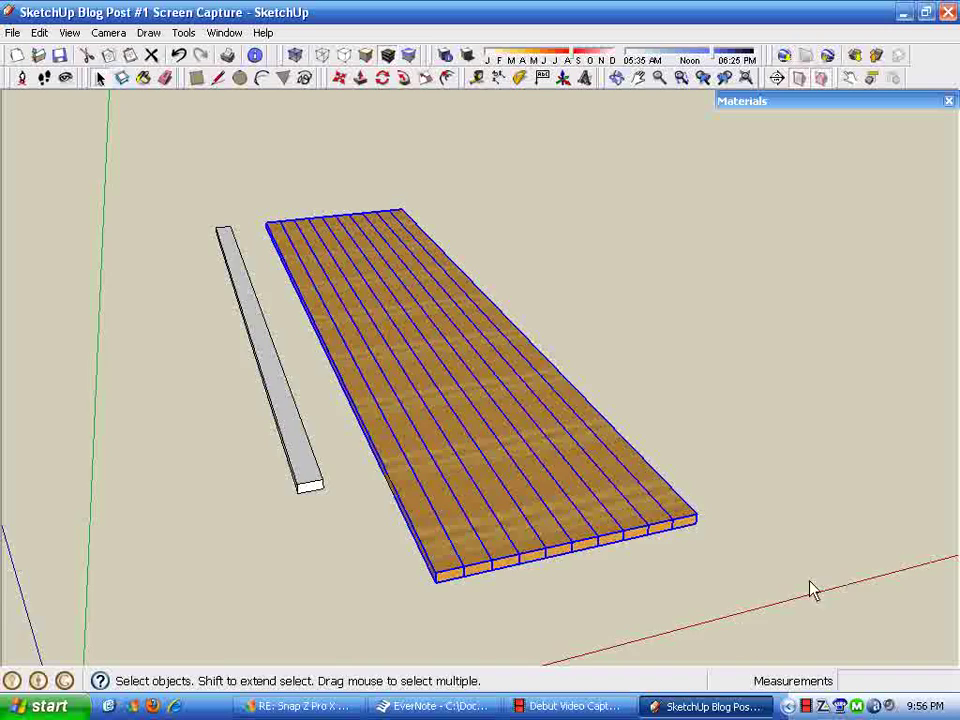
middle_drag(812, 588, 514, 377)
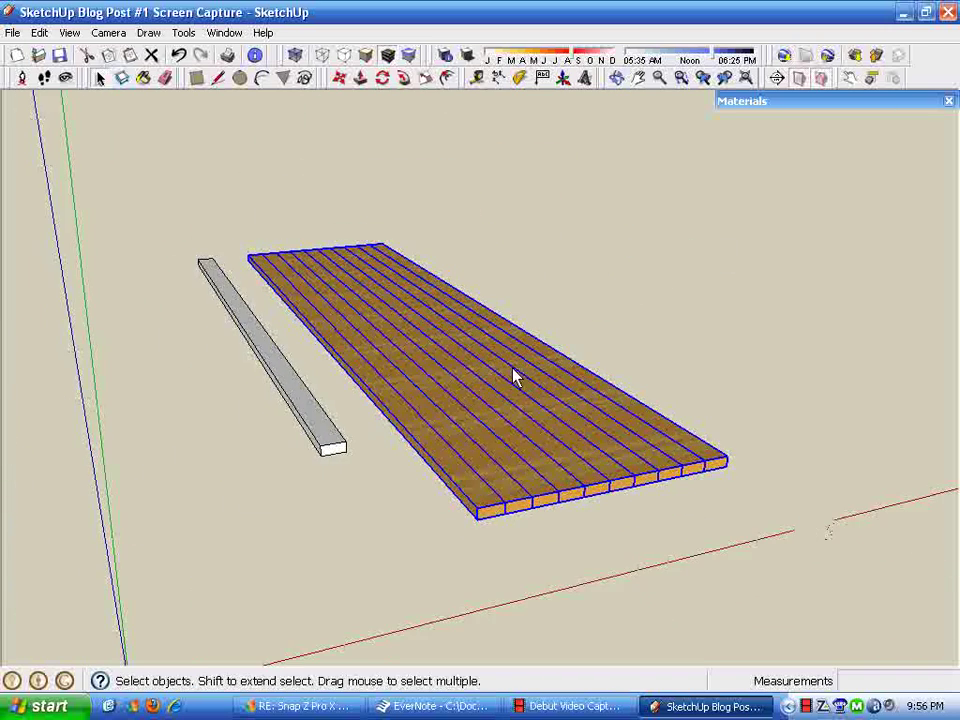
Copy the deck layer onto its own top with Move and Ctrl, arraying it 9x upward
click(340, 78)
scroll(454, 557, up, 5)
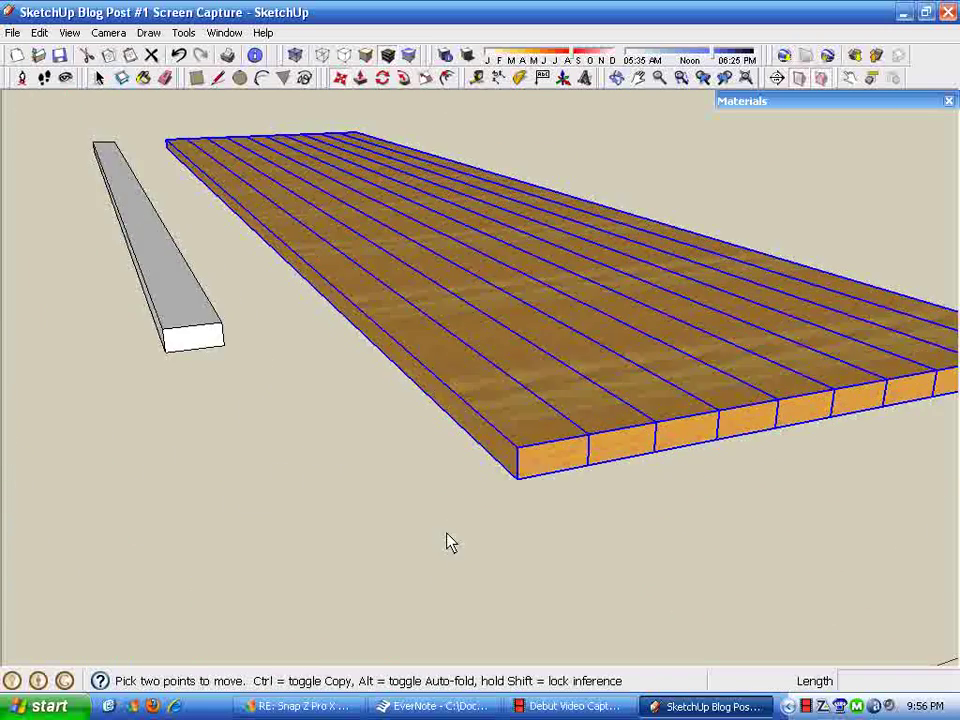
middle_drag(437, 543, 541, 577)
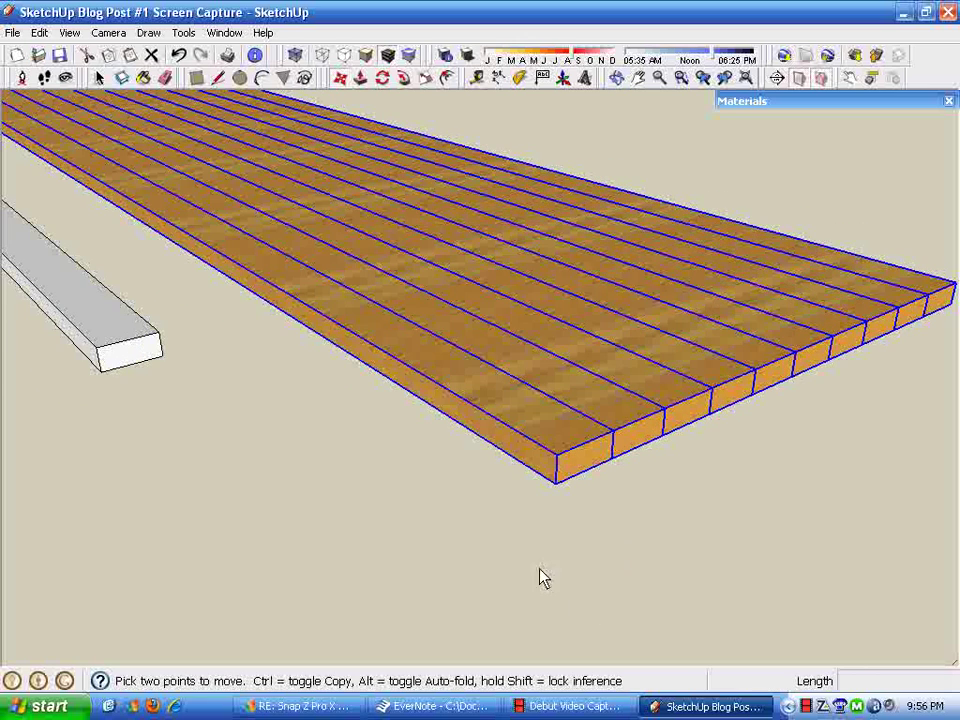
click(557, 489)
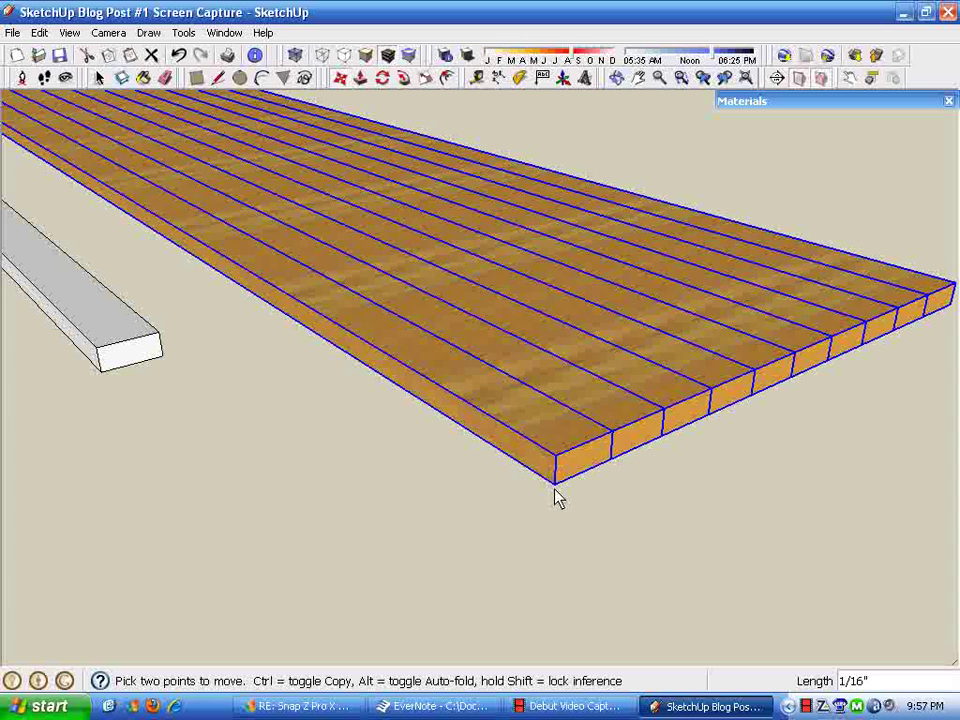
key(ctrl)
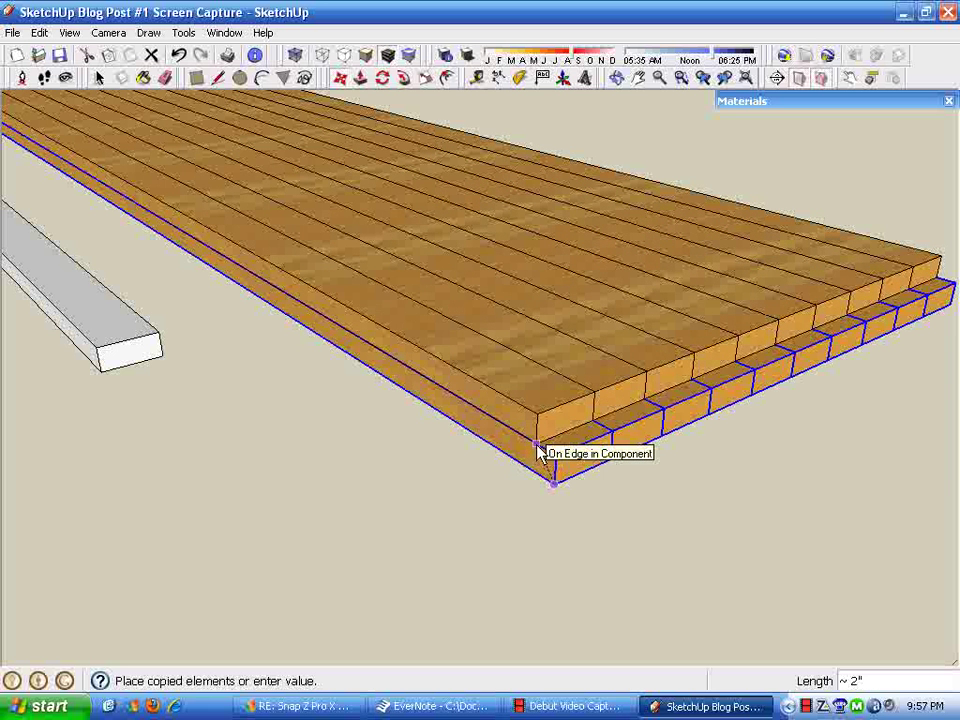
click(540, 450)
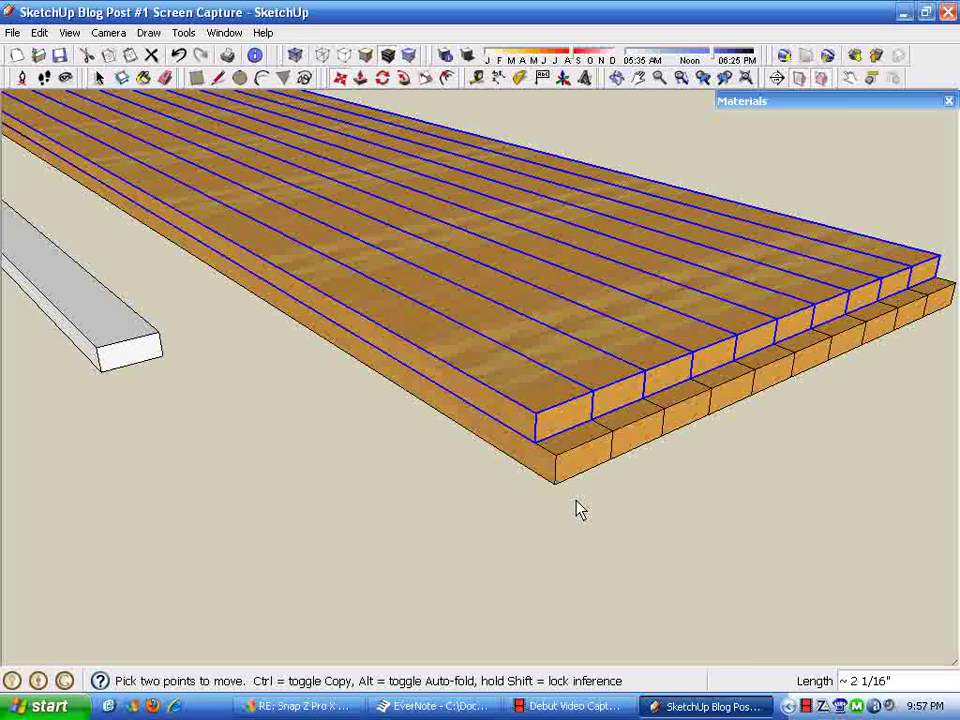
text(9x)
key(Return)
scroll(555, 272, down, 5)
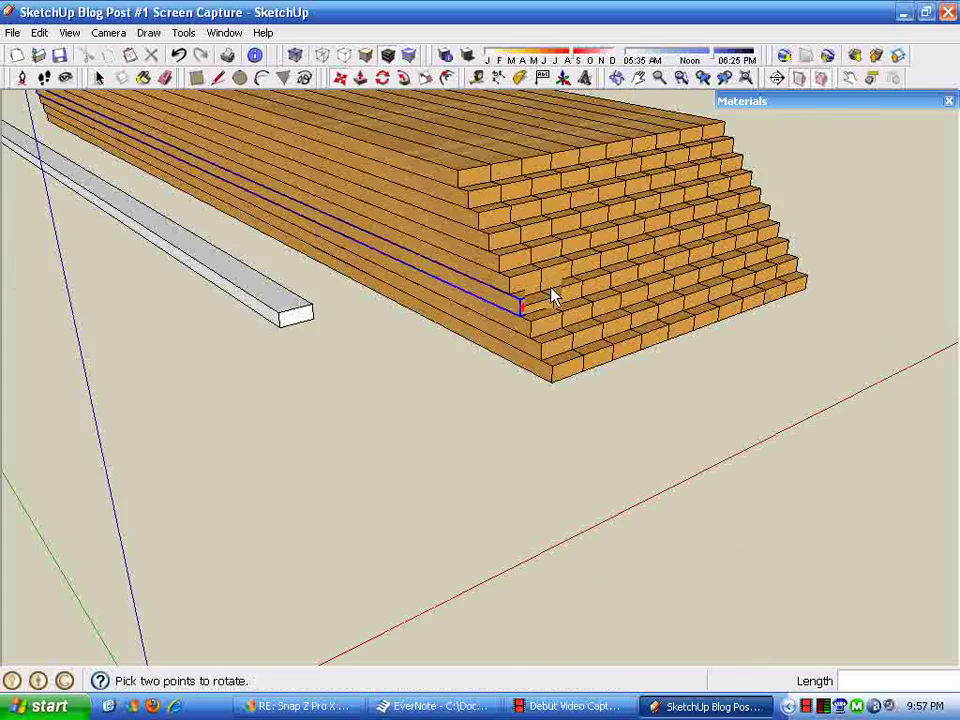
click(745, 88)
middle_drag(838, 214, 720, 300)
key(m)
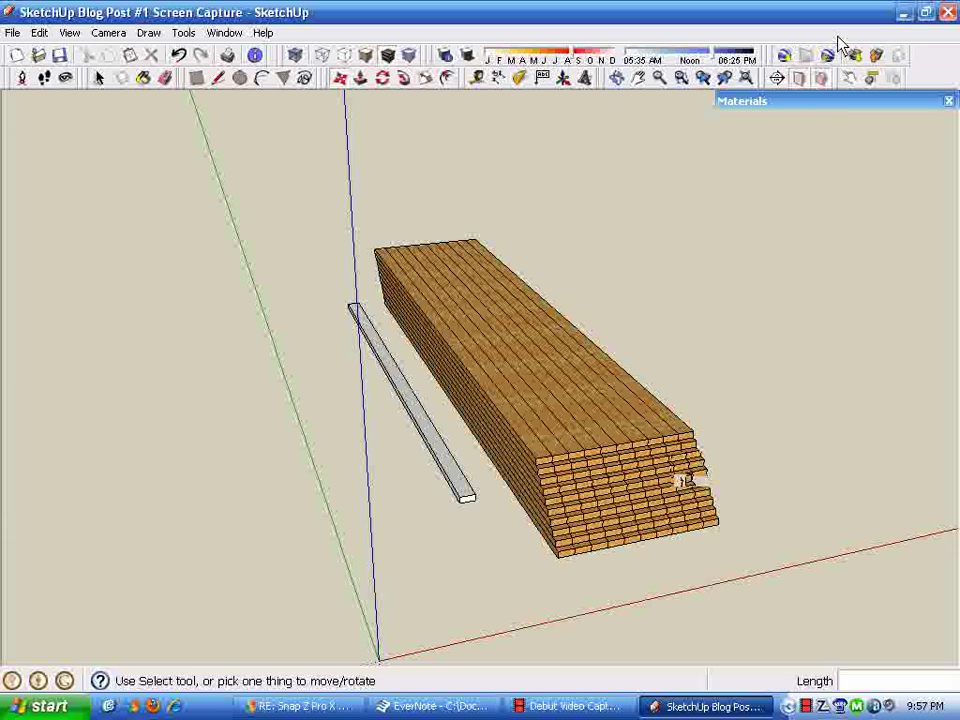
Unhide the hidden Digital Jobsite sign-and-sod group from the Outliner
click(224, 34)
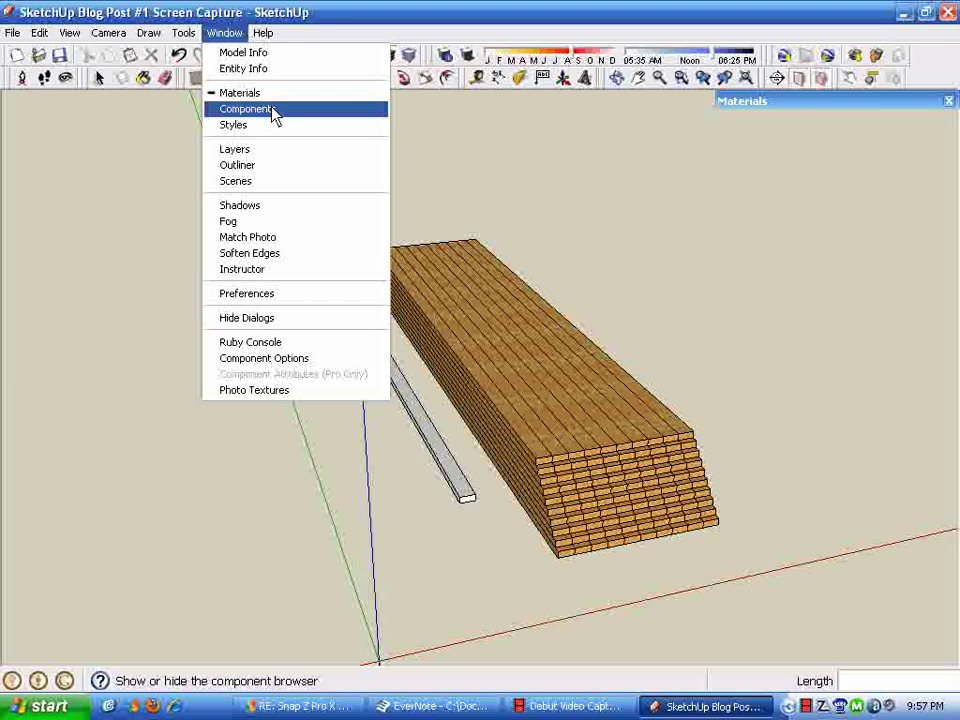
click(260, 168)
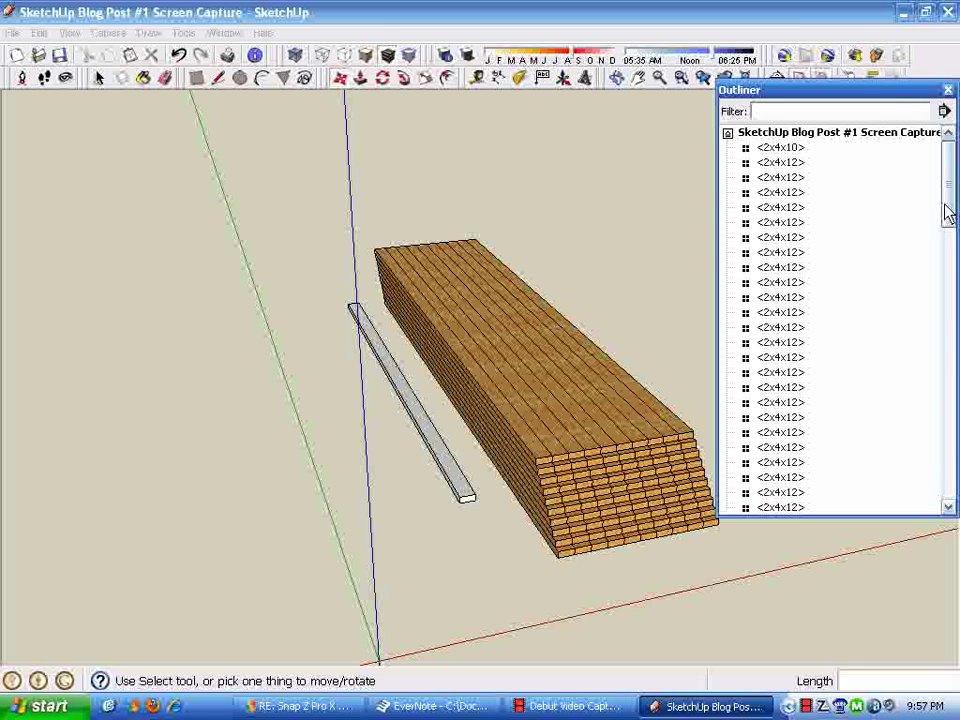
drag(949, 182, 904, 525)
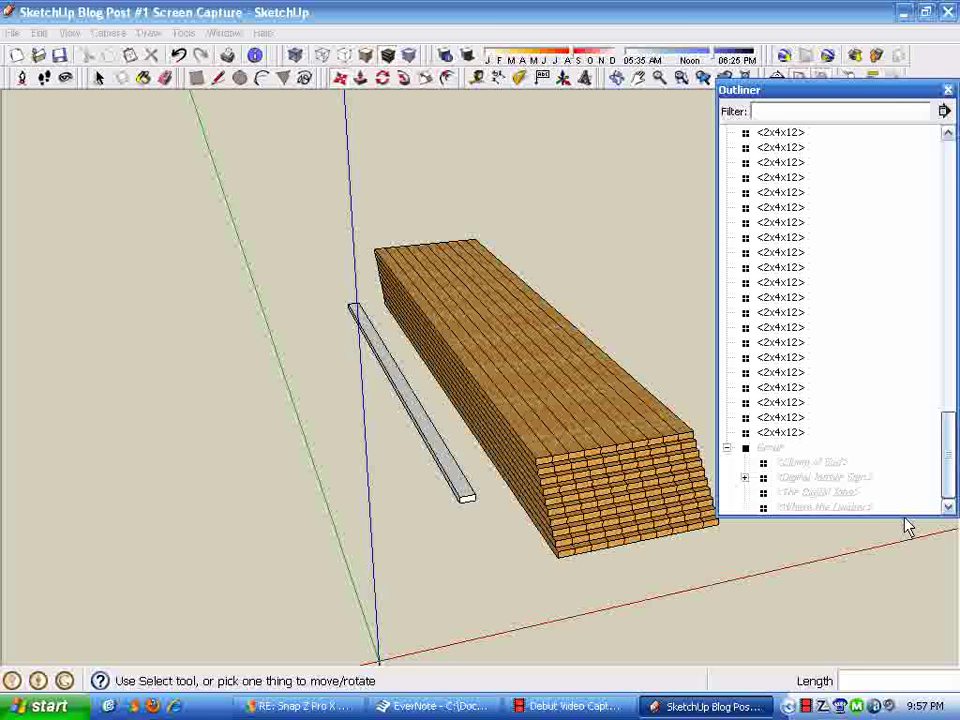
click(765, 452)
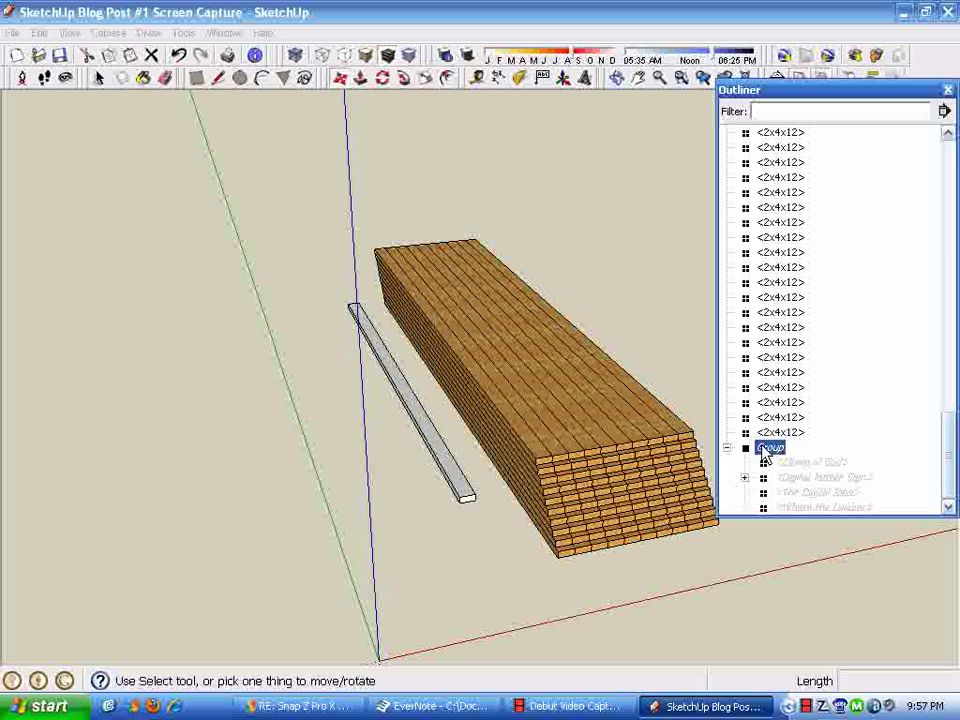
right_click(765, 452)
click(801, 487)
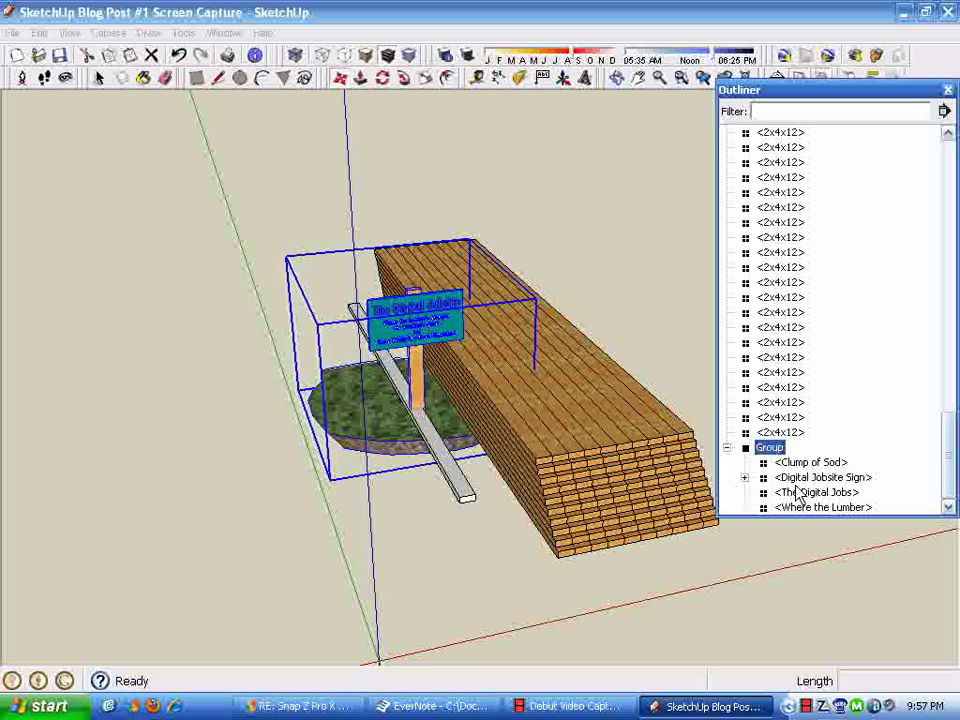
Move the sign group to the left of the single board, then deselect it and collapse the Outliner
key(m)
click(343, 422)
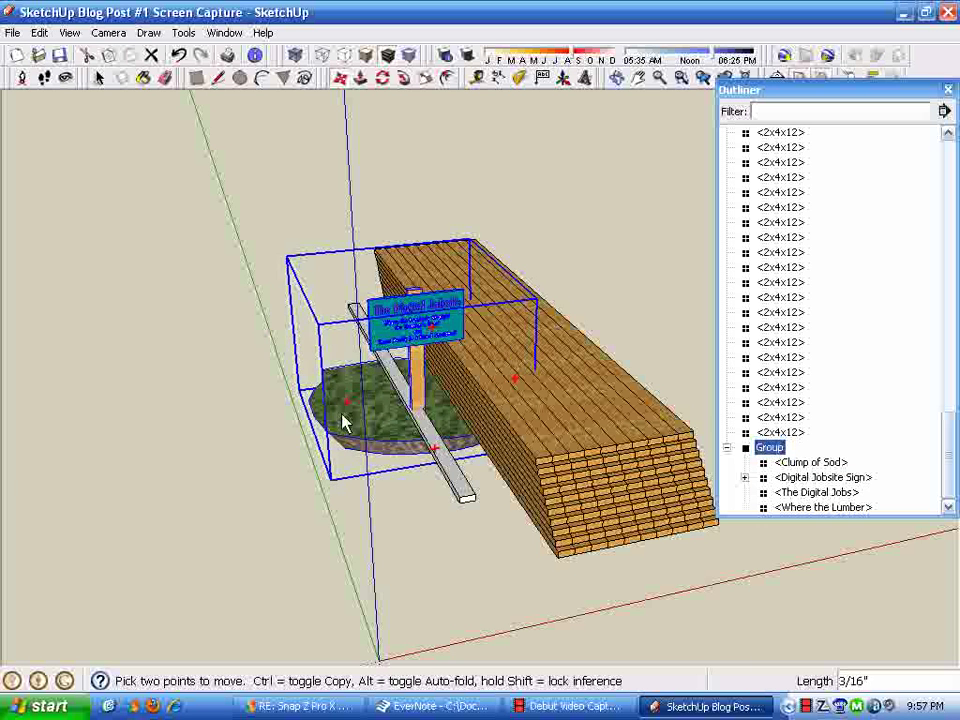
click(165, 412)
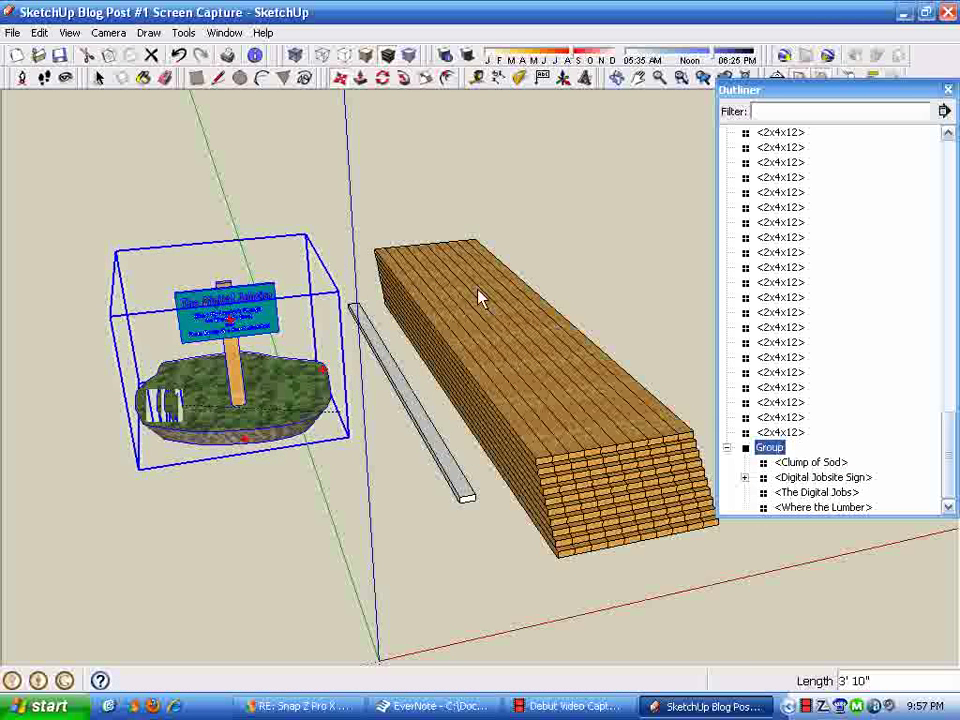
key(space)
click(562, 203)
click(885, 91)
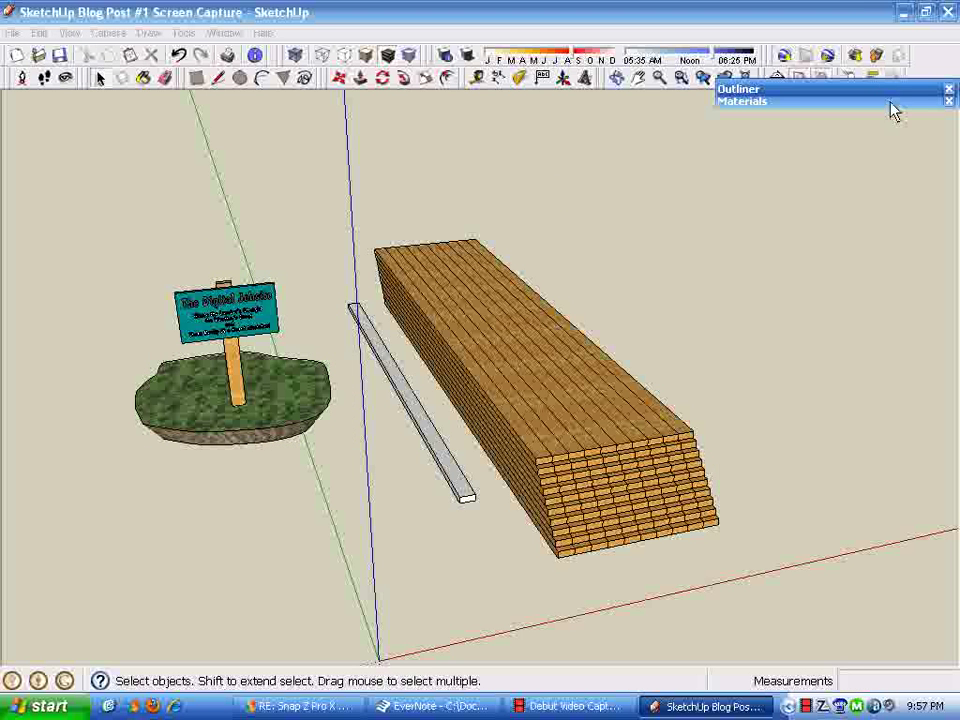
Turn on shadows for the lumber pile and sign, then shift the shadow time of day
click(466, 56)
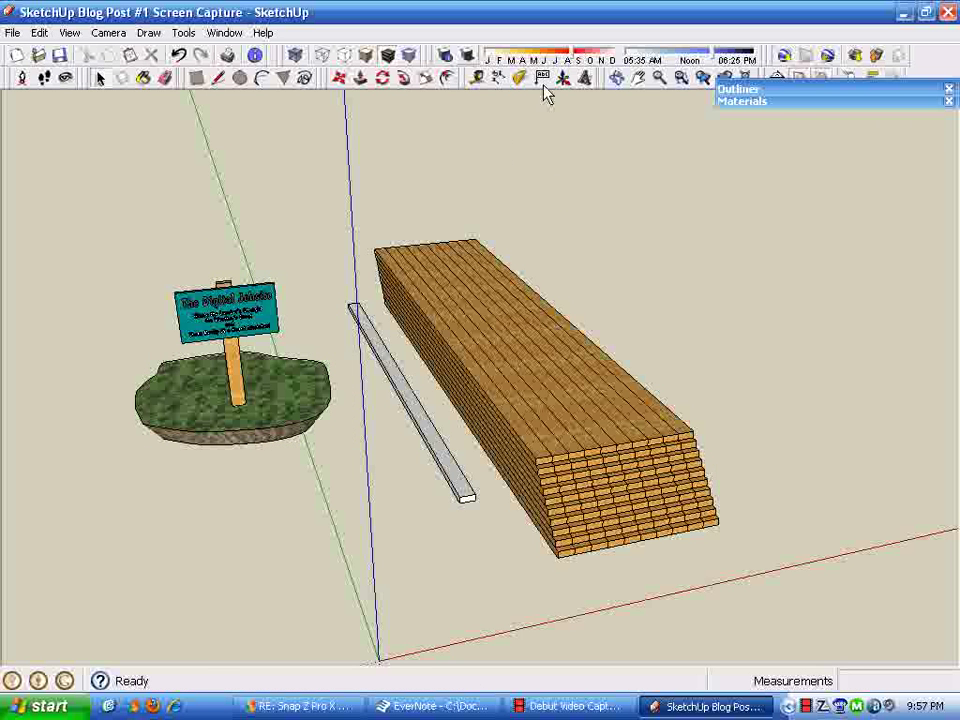
middle_drag(806, 345, 748, 574)
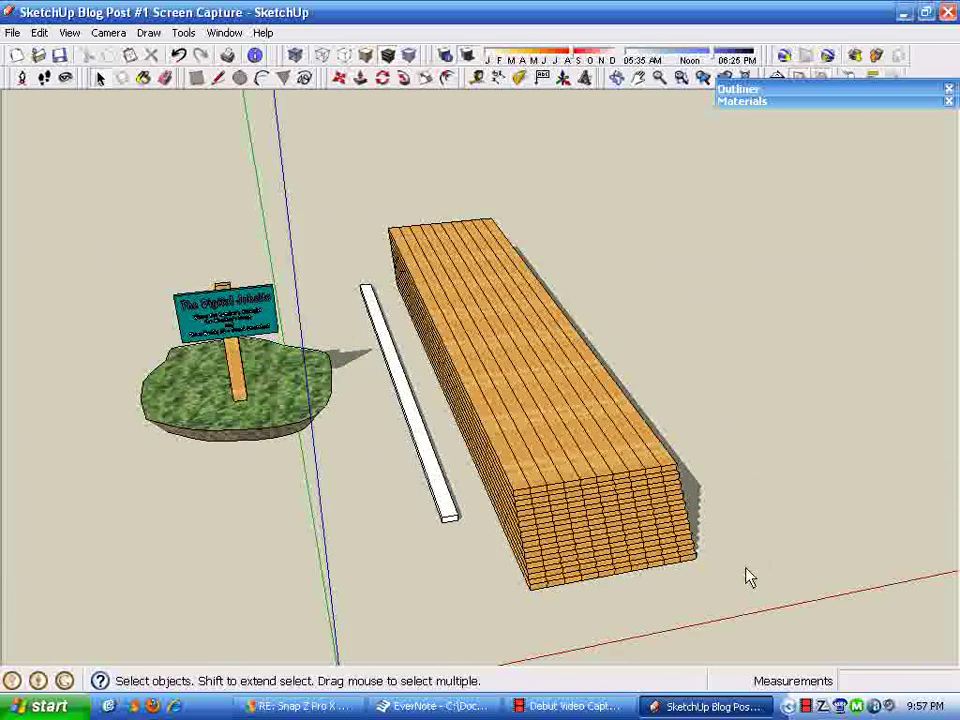
middle_drag(752, 372, 499, 461)
scroll(326, 456, up, 2)
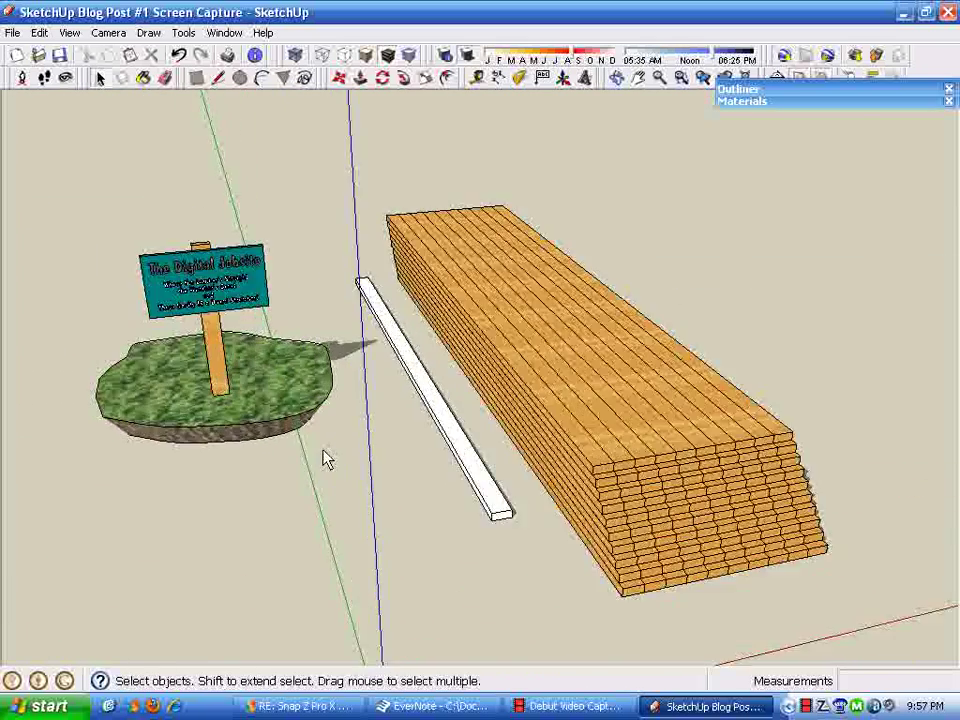
scroll(431, 418, up, 2)
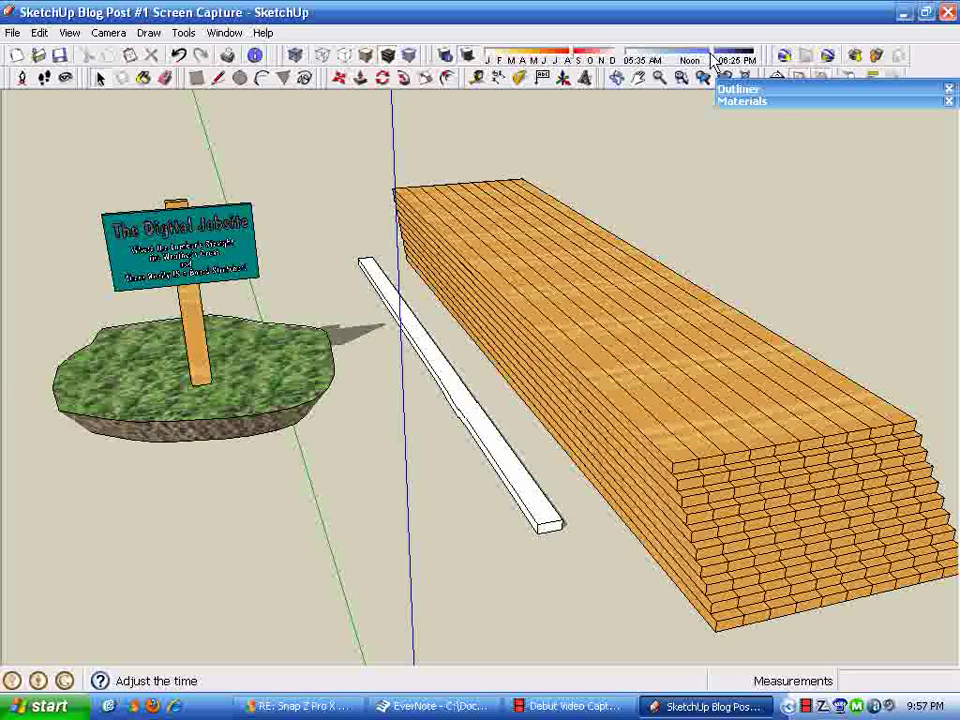
drag(735, 58, 655, 58)
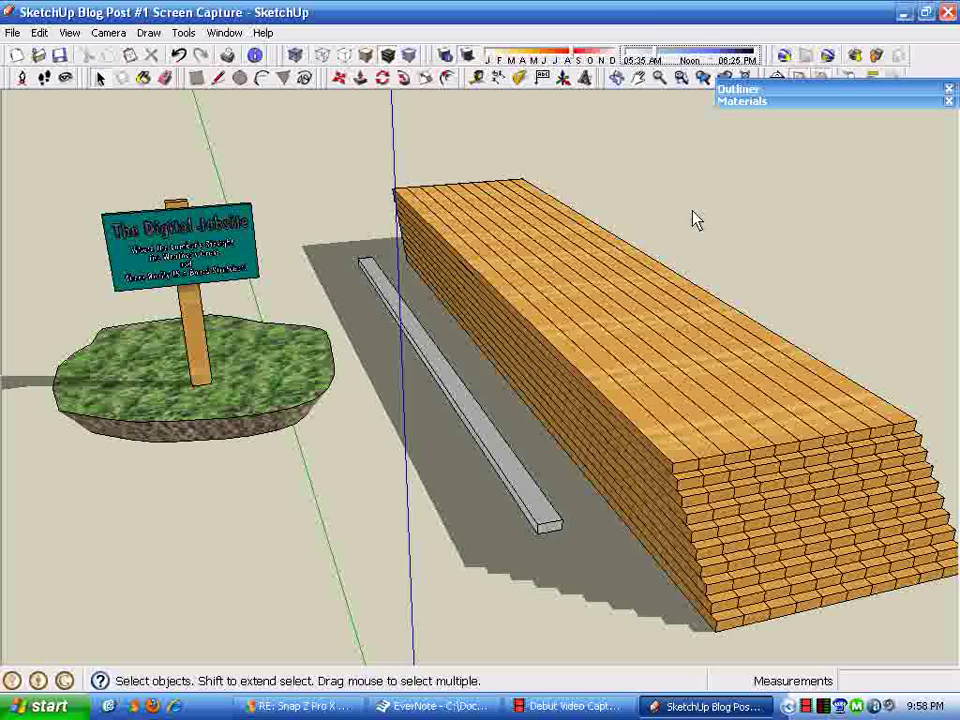
middle_drag(696, 219, 575, 305)
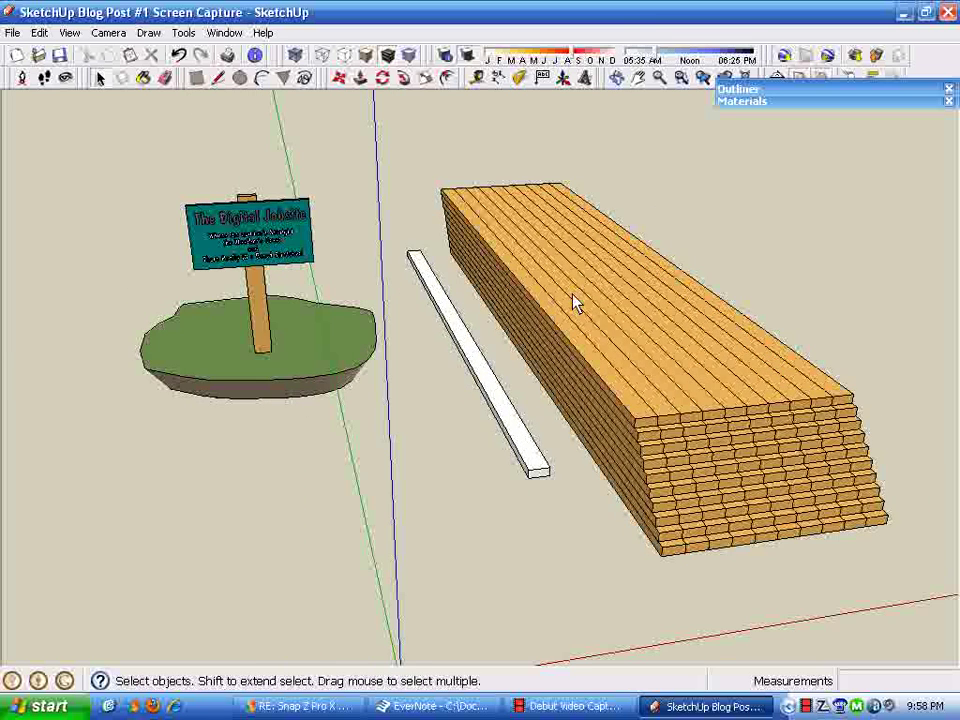